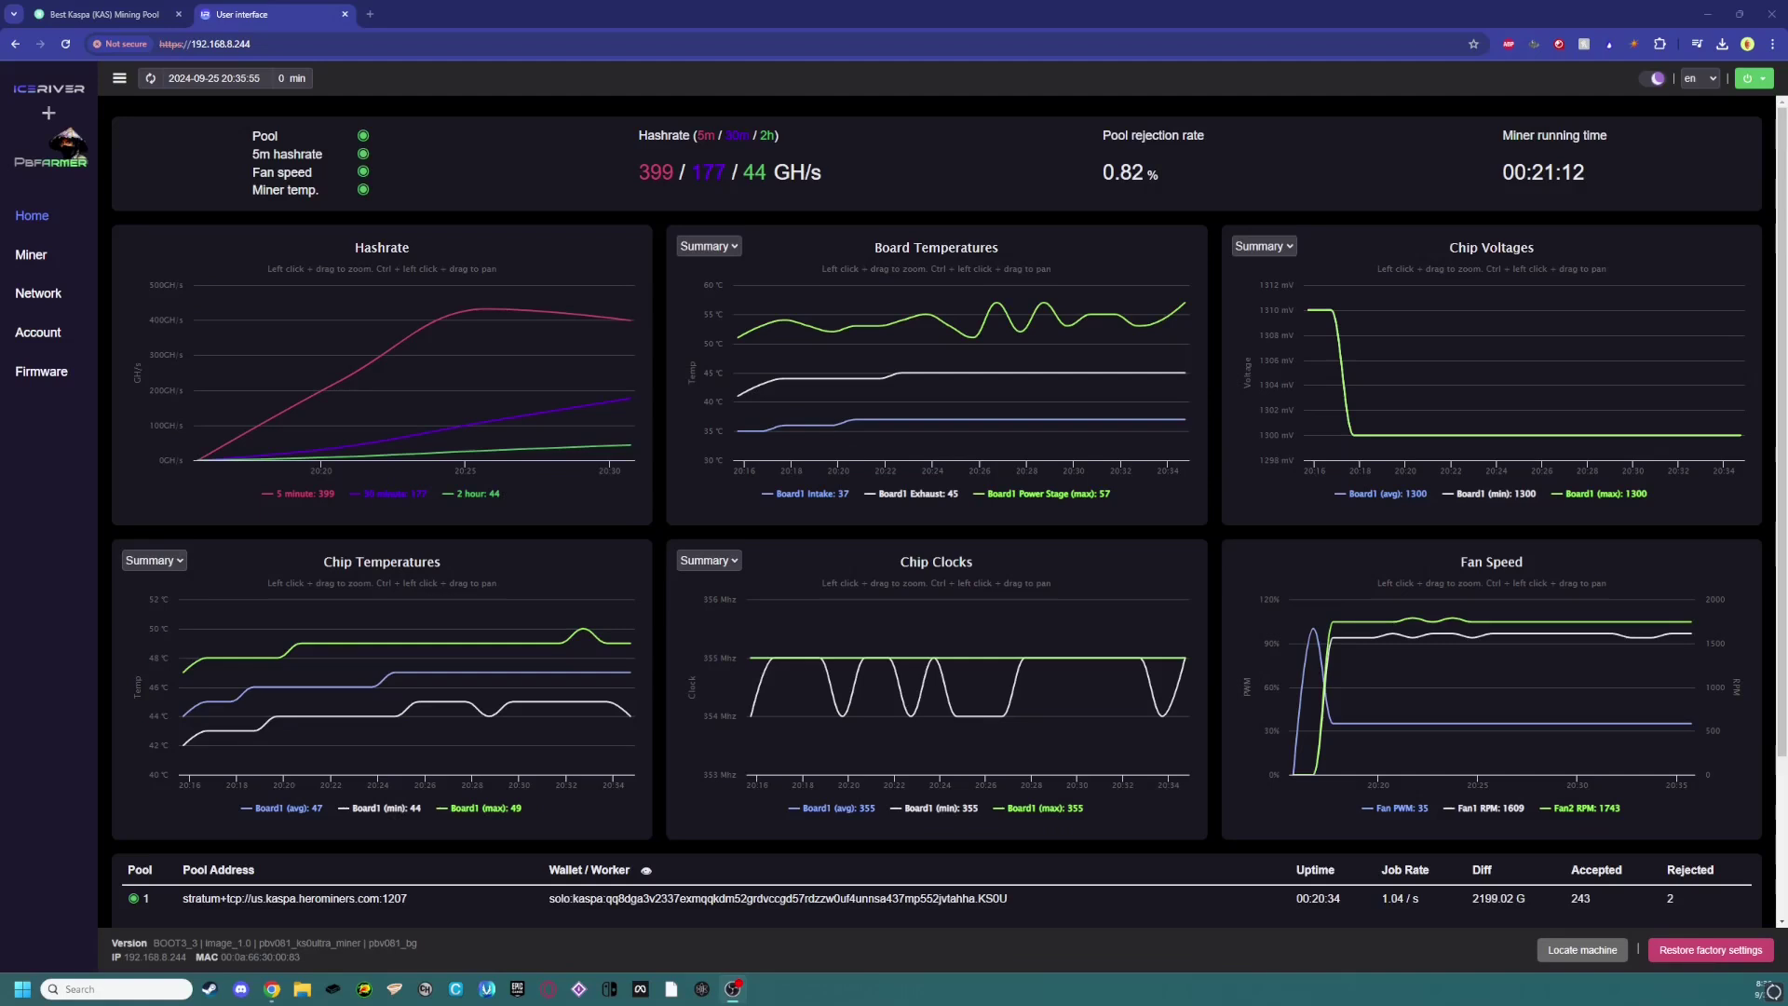
# - Open the miner's pool, performance and fan configuration page
pyautogui.moveTo(637, 175); pyautogui.dragTo(681, 172)
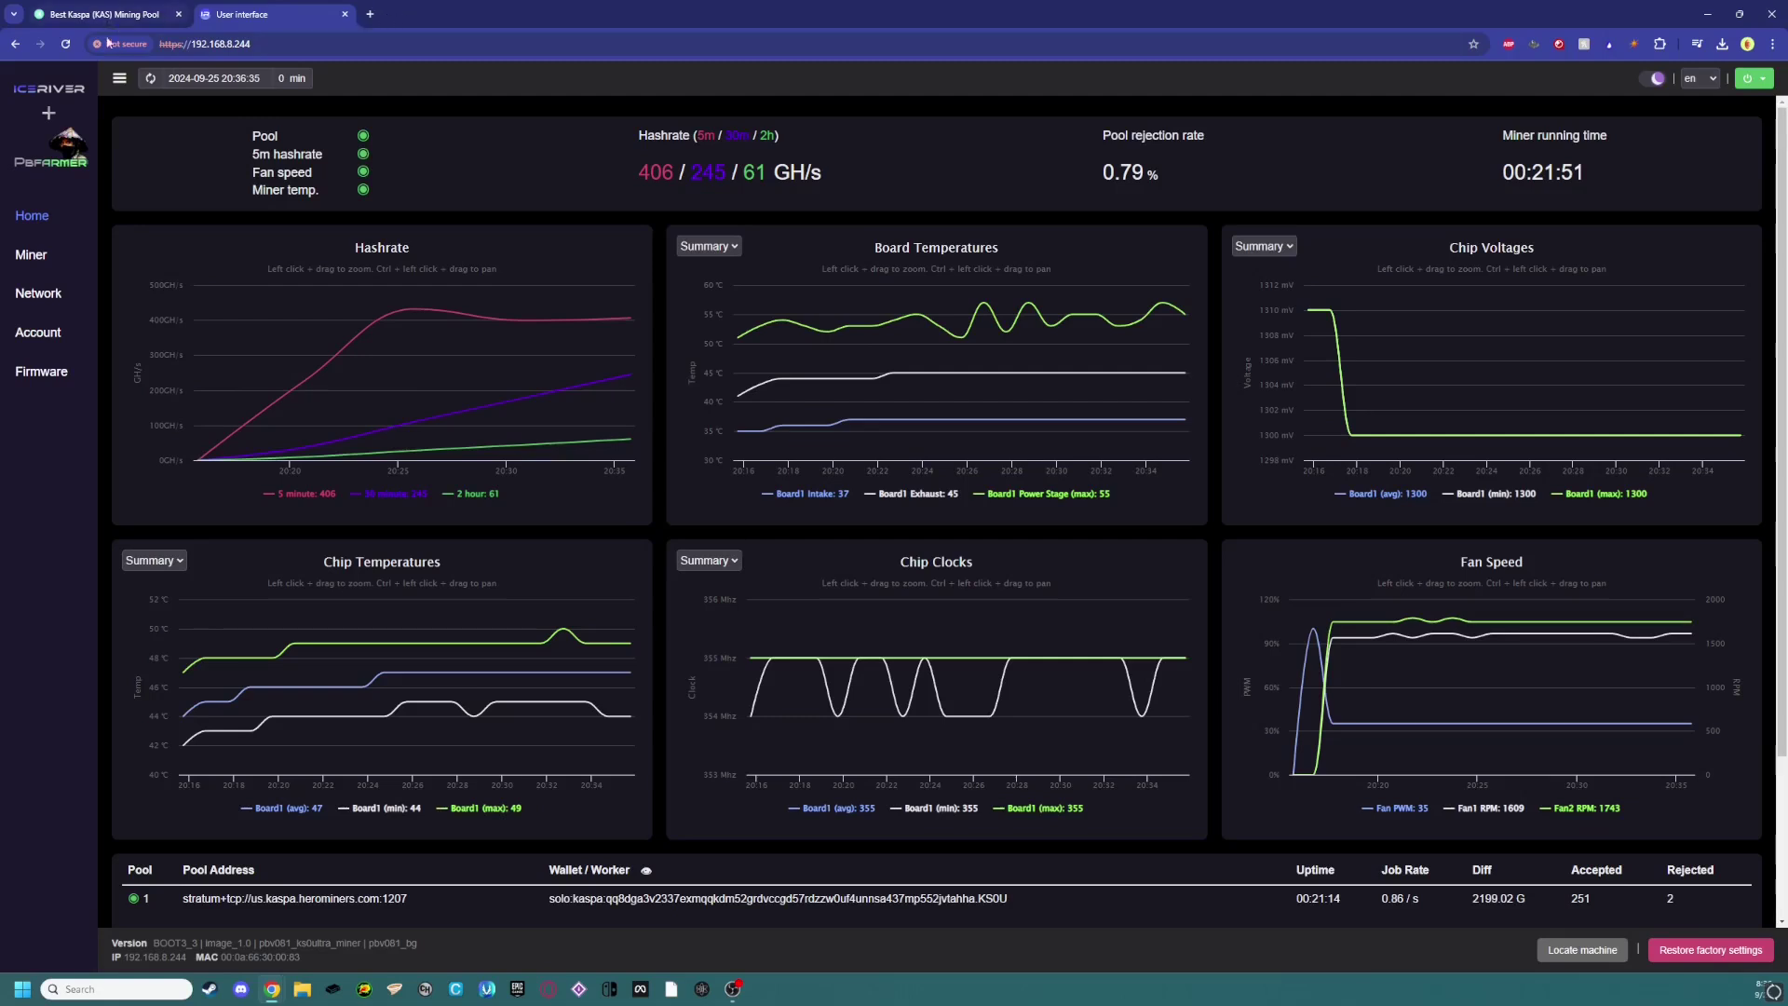
pyautogui.click(41, 260)
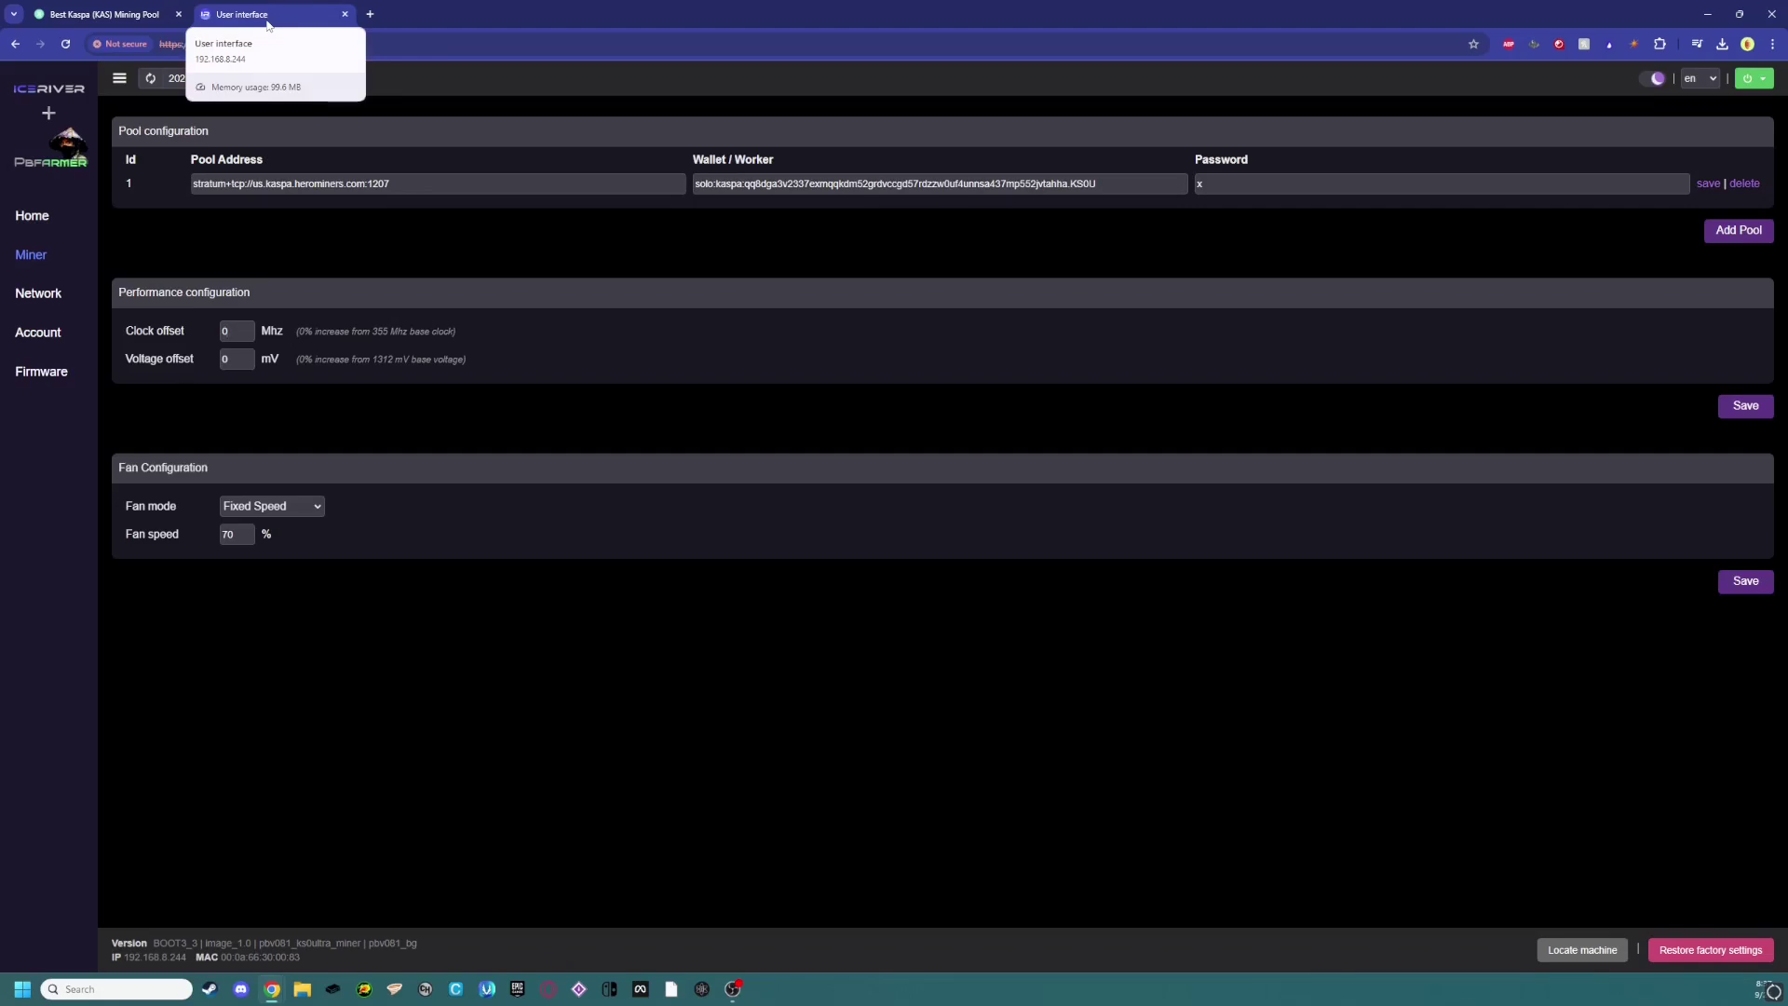
pyautogui.click(227, 359)
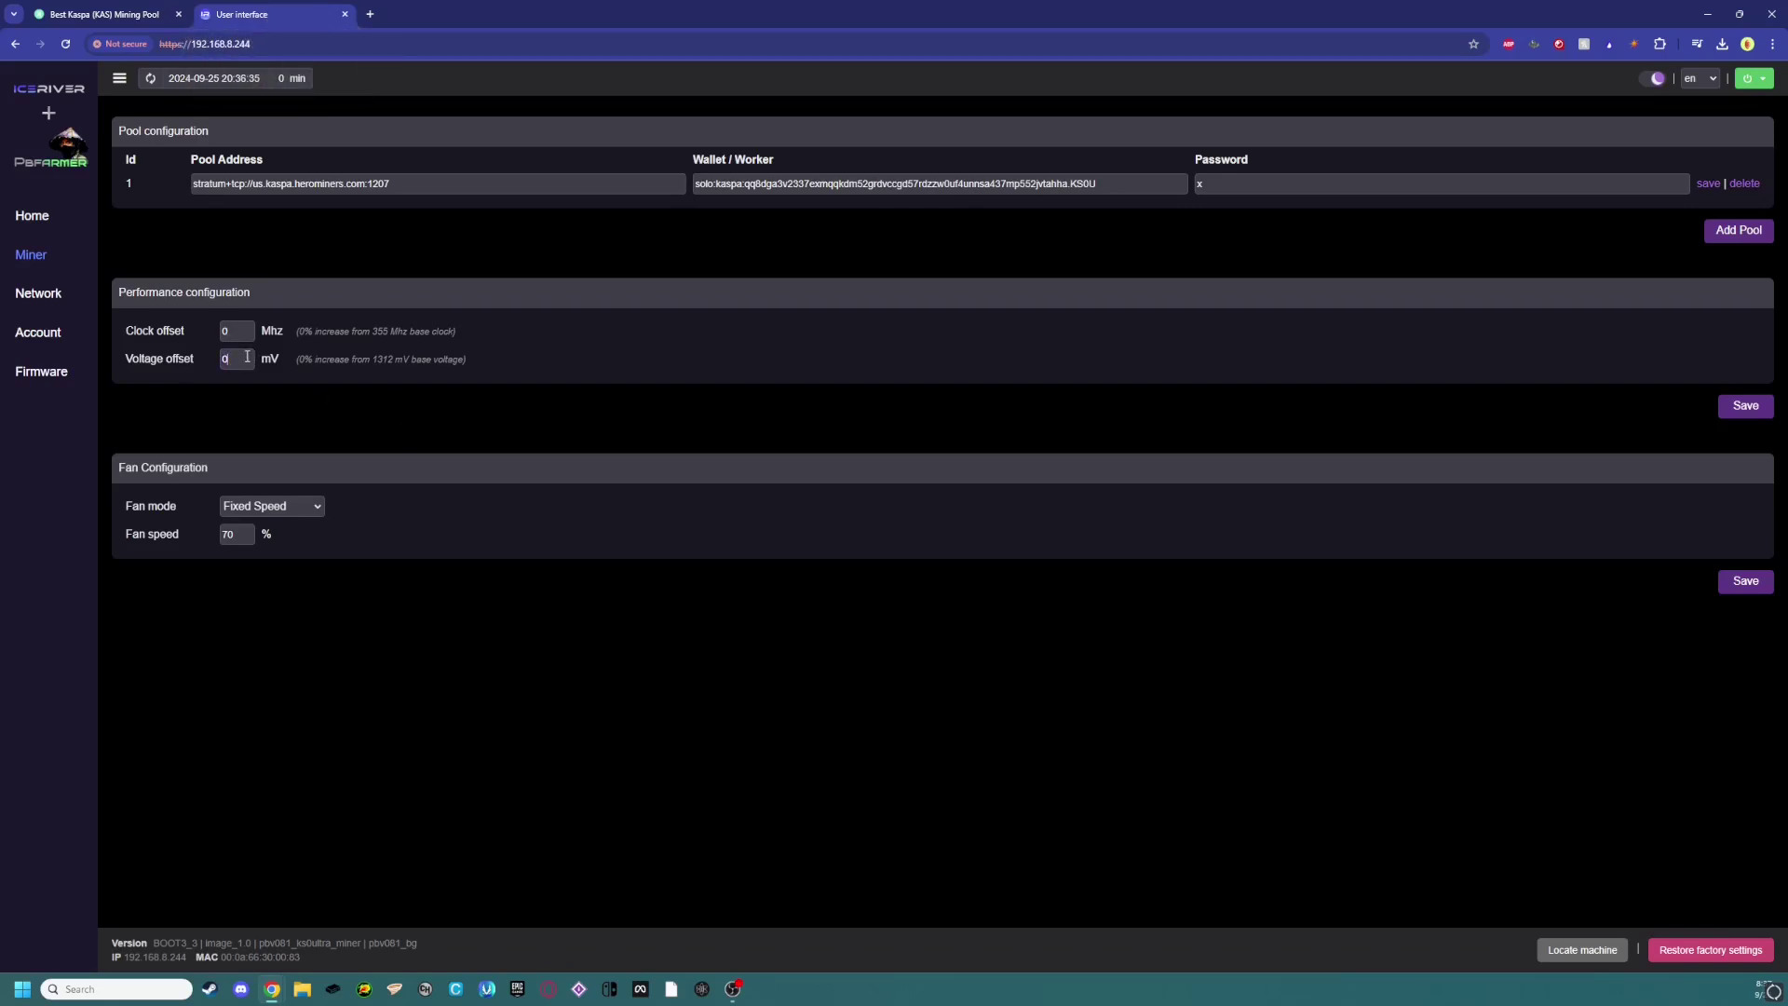
pyautogui.press('BackSpace')
pyautogui.write('20')
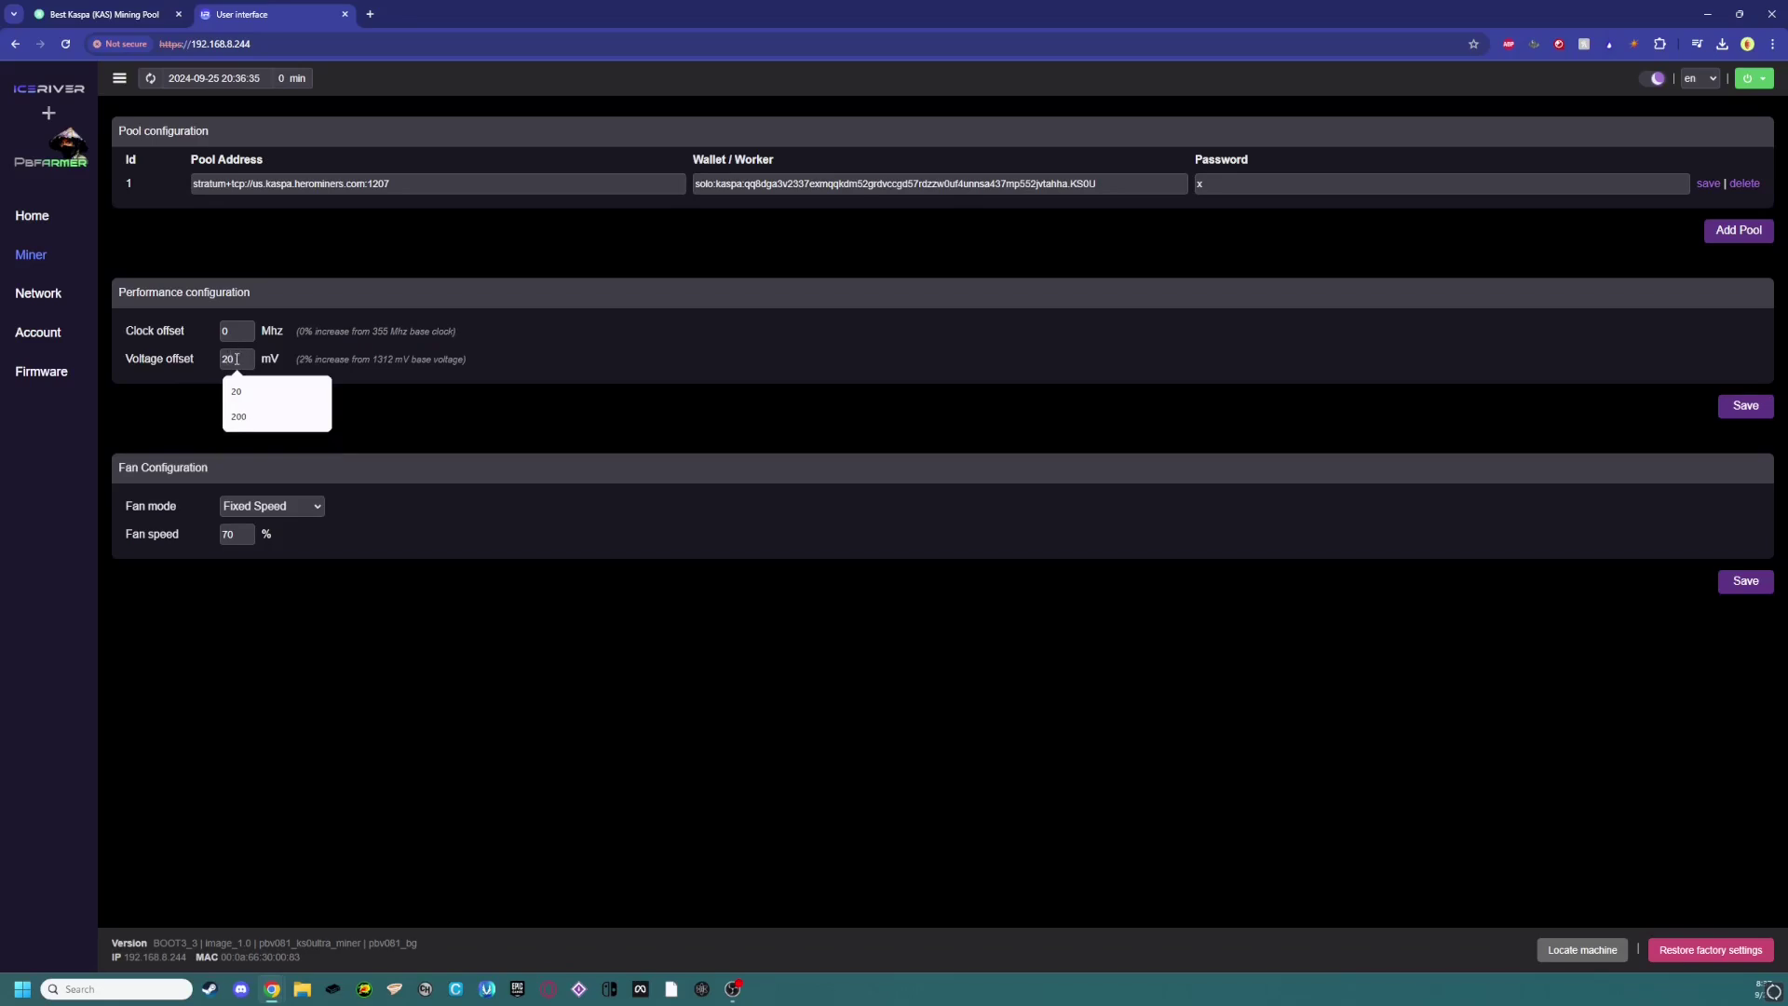
pyautogui.press('BackSpace')
pyautogui.press('BackSpace')
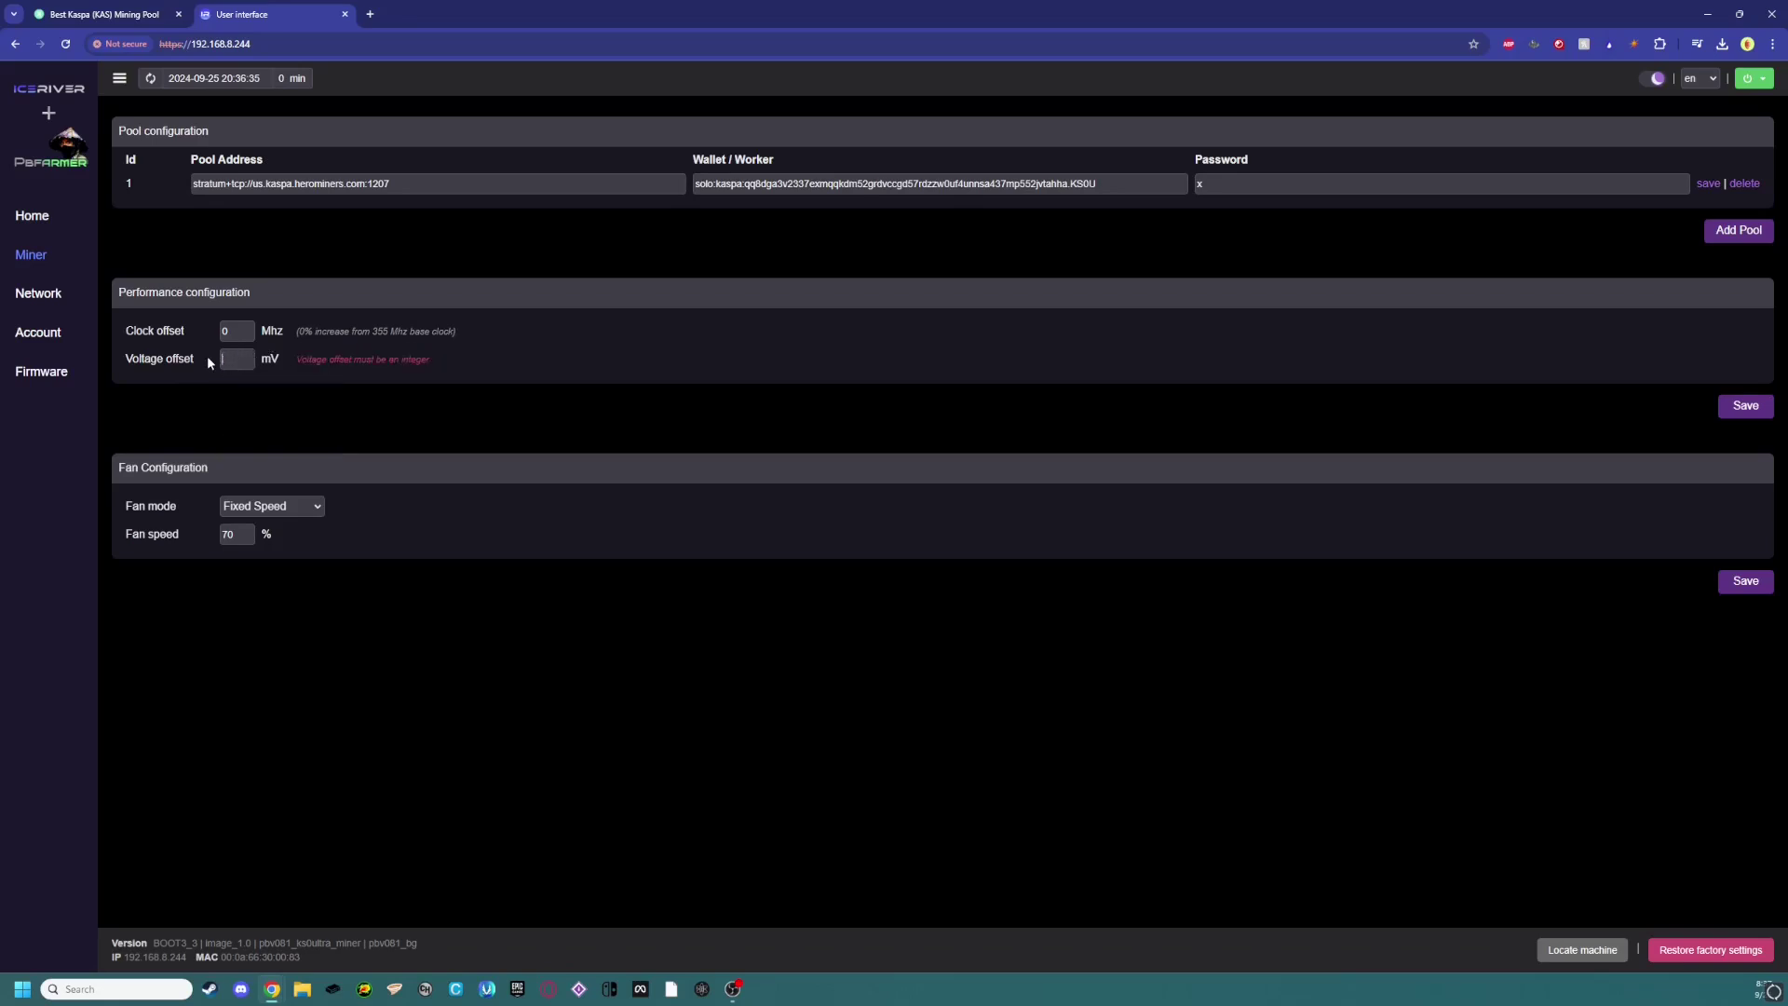
pyautogui.click(236, 338)
pyautogui.press('BackSpace')
pyautogui.write('10')
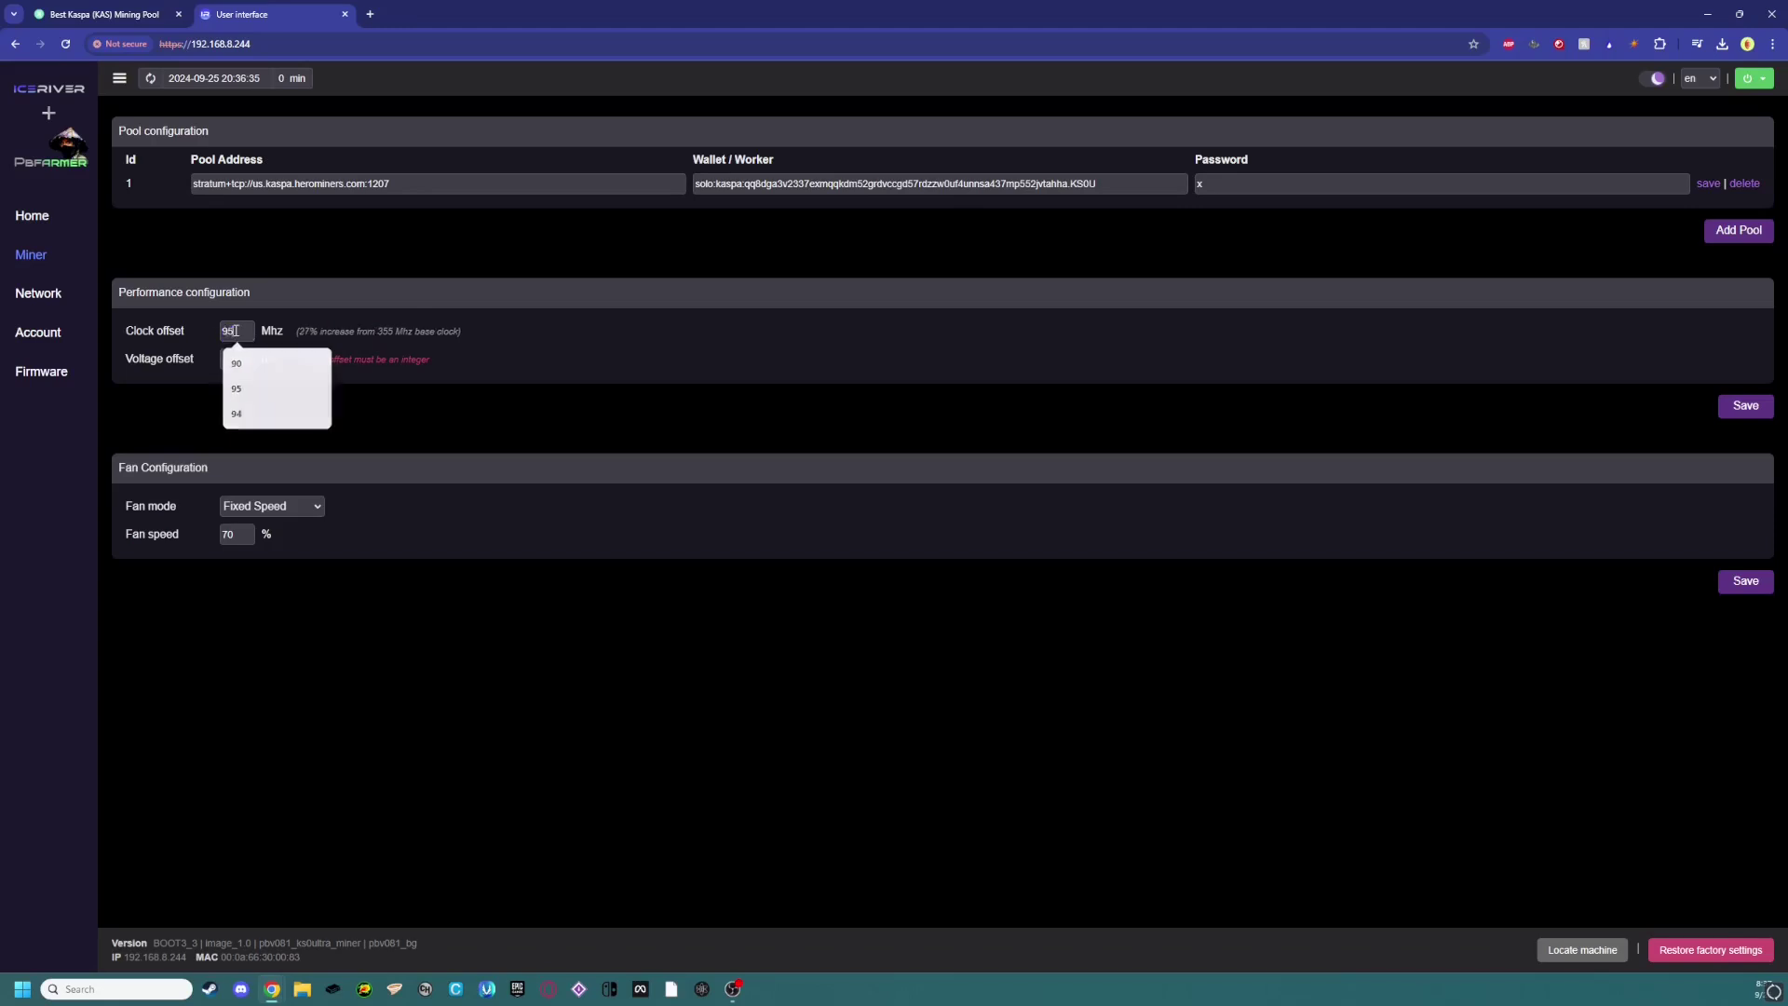
pyautogui.press('BackSpace')
pyautogui.write('10')
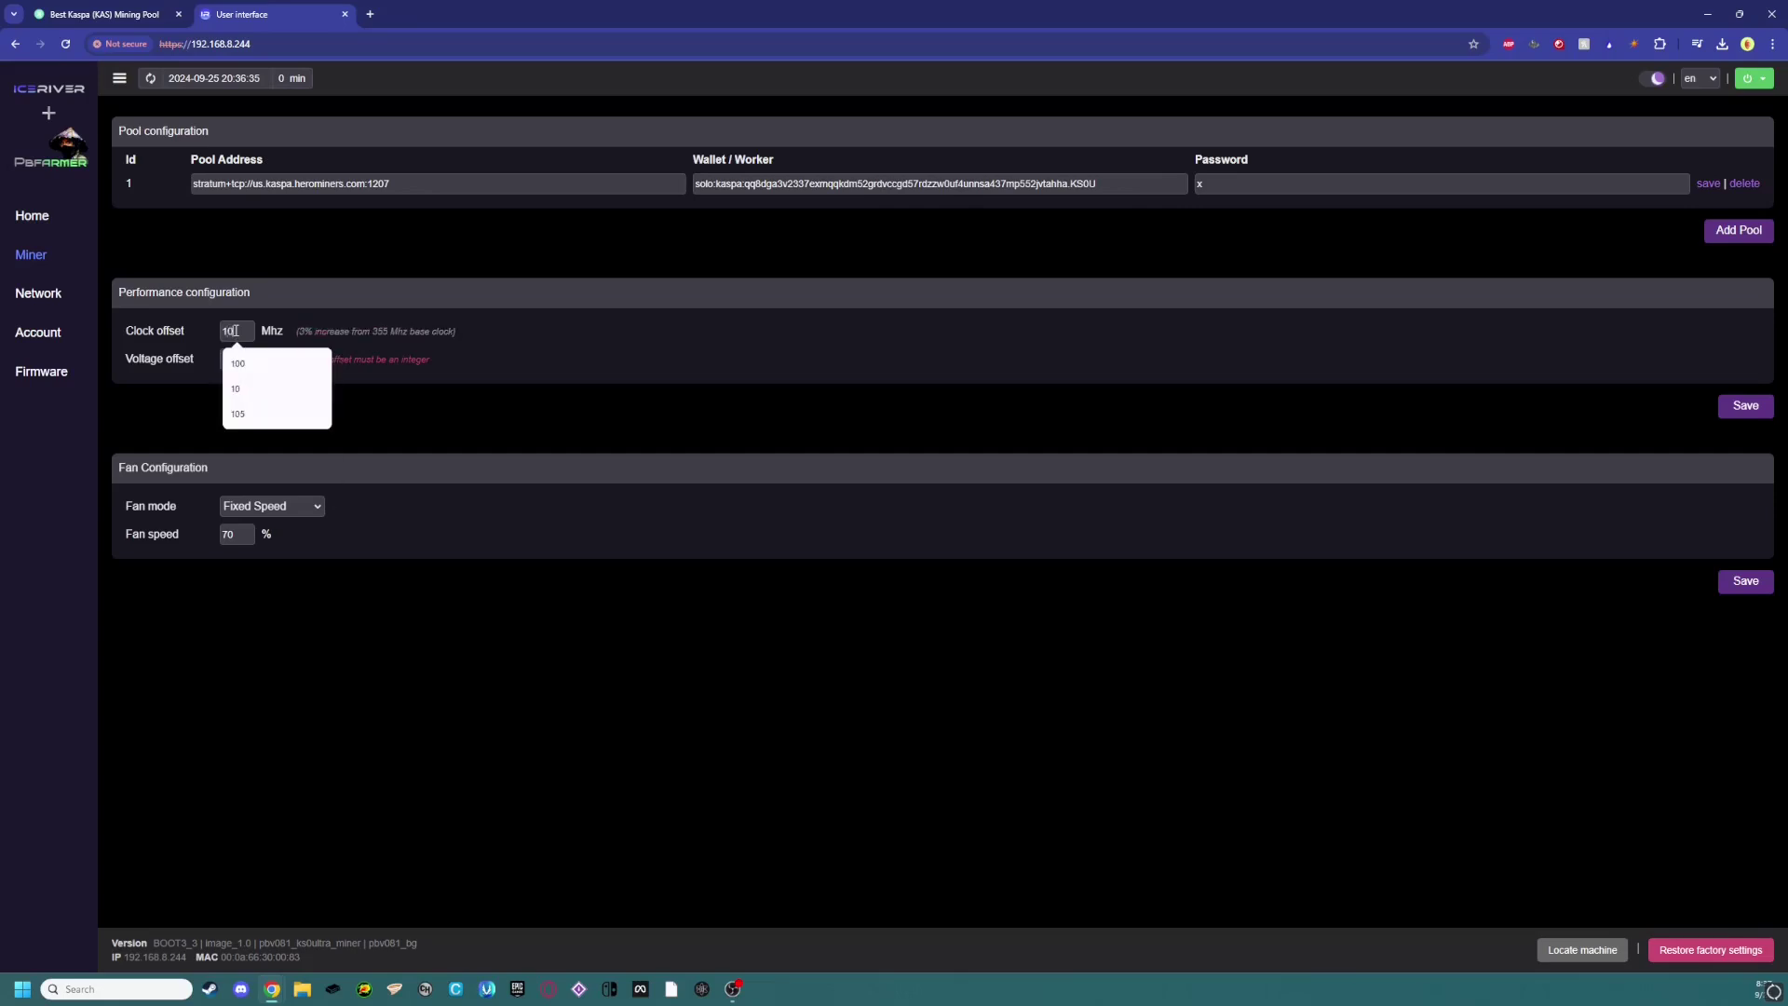
pyautogui.press('BackSpace')
pyautogui.press('BackSpace')
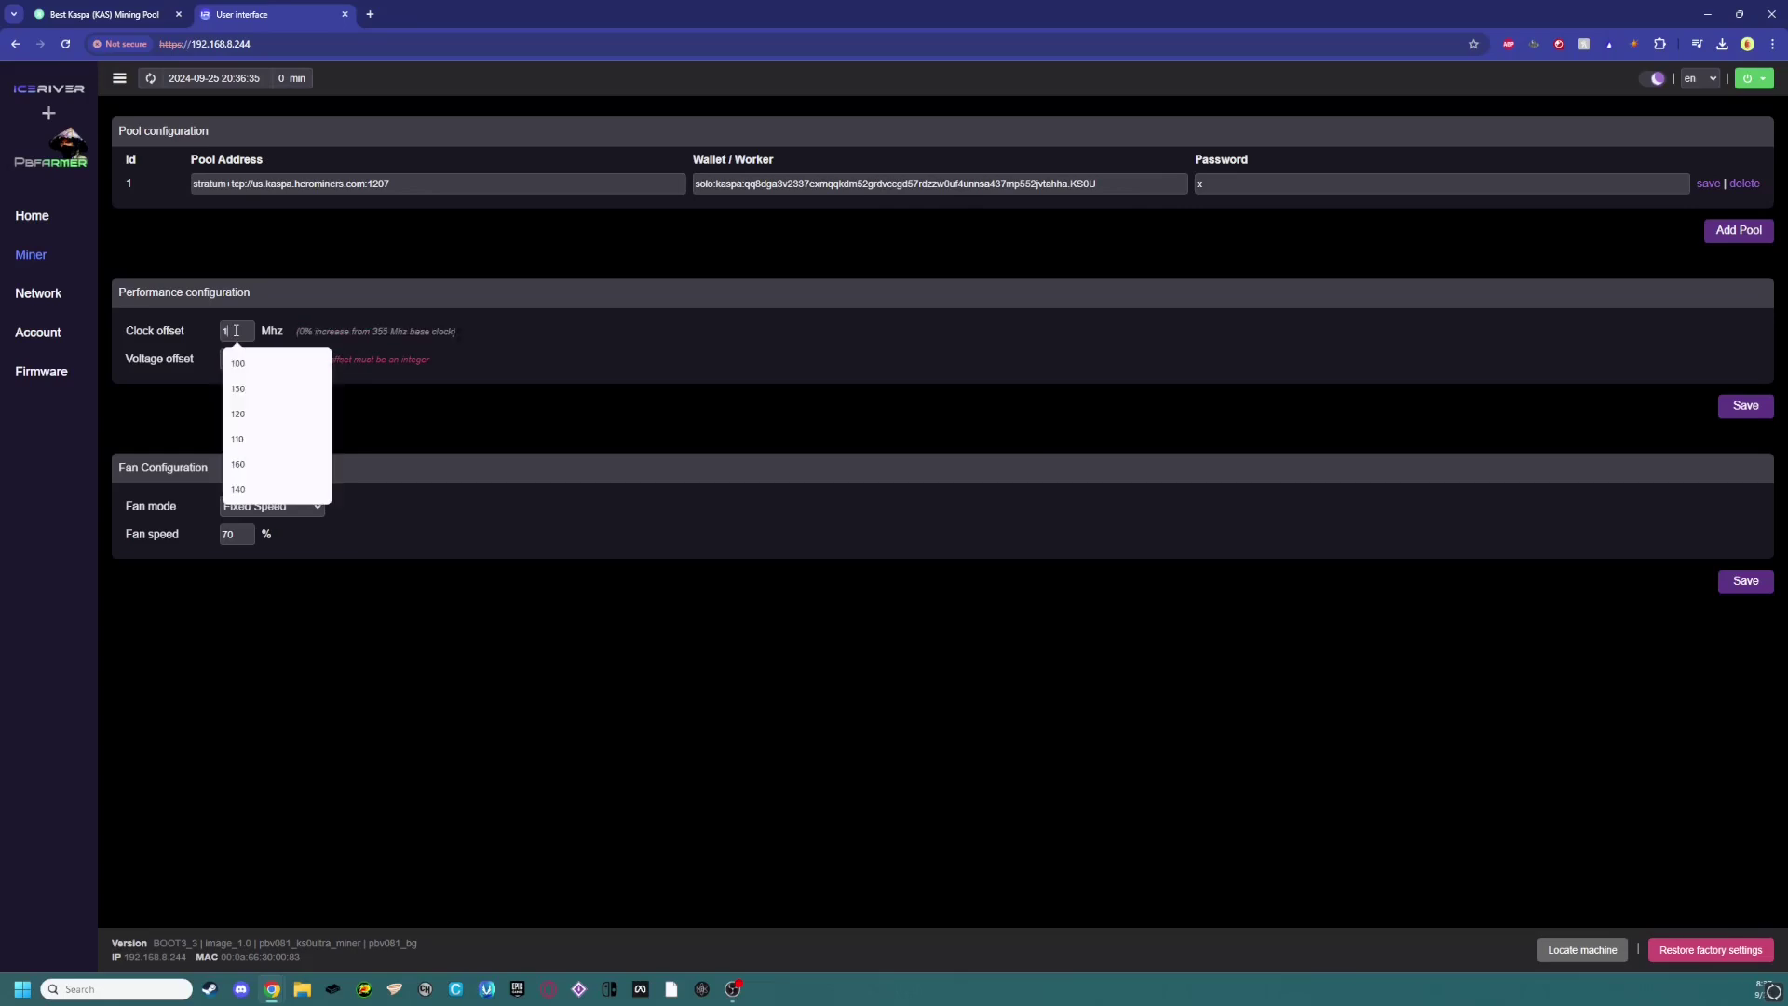
pyautogui.press('Escape')
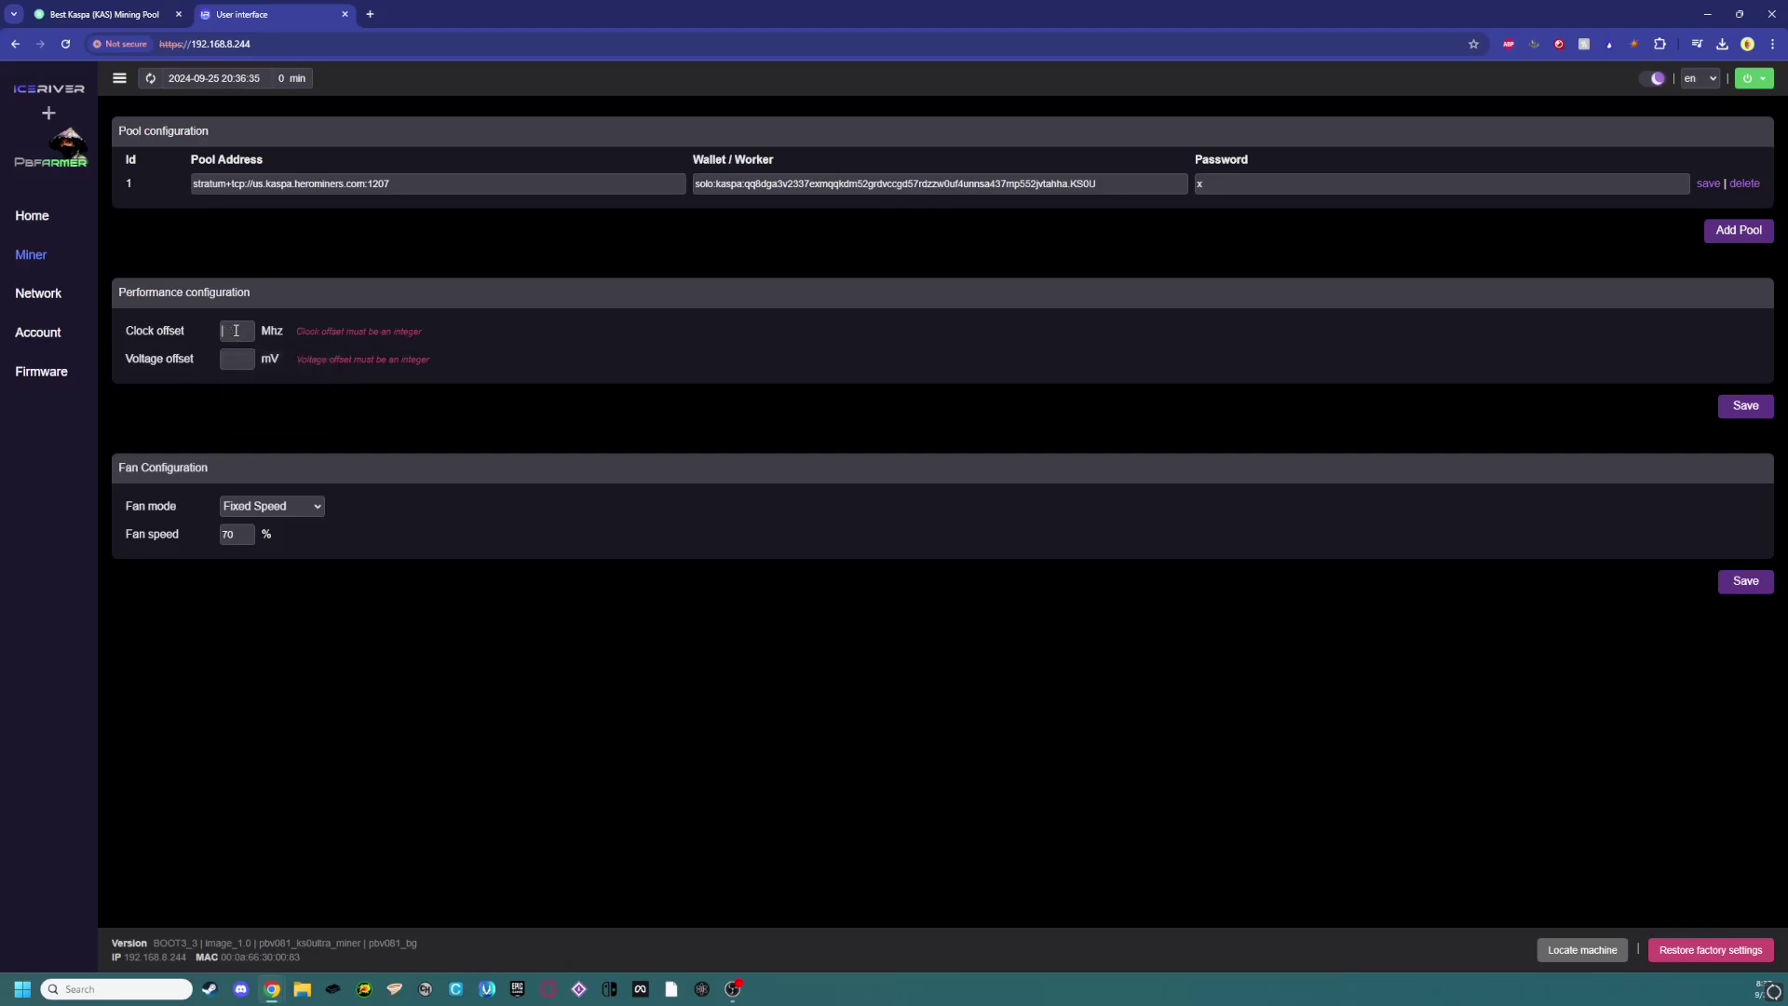
# - Set the clock offset to 50 MHz and the voltage offset to 0 mV, and save the performance configuration
pyautogui.write('50')
pyautogui.click(232, 364)
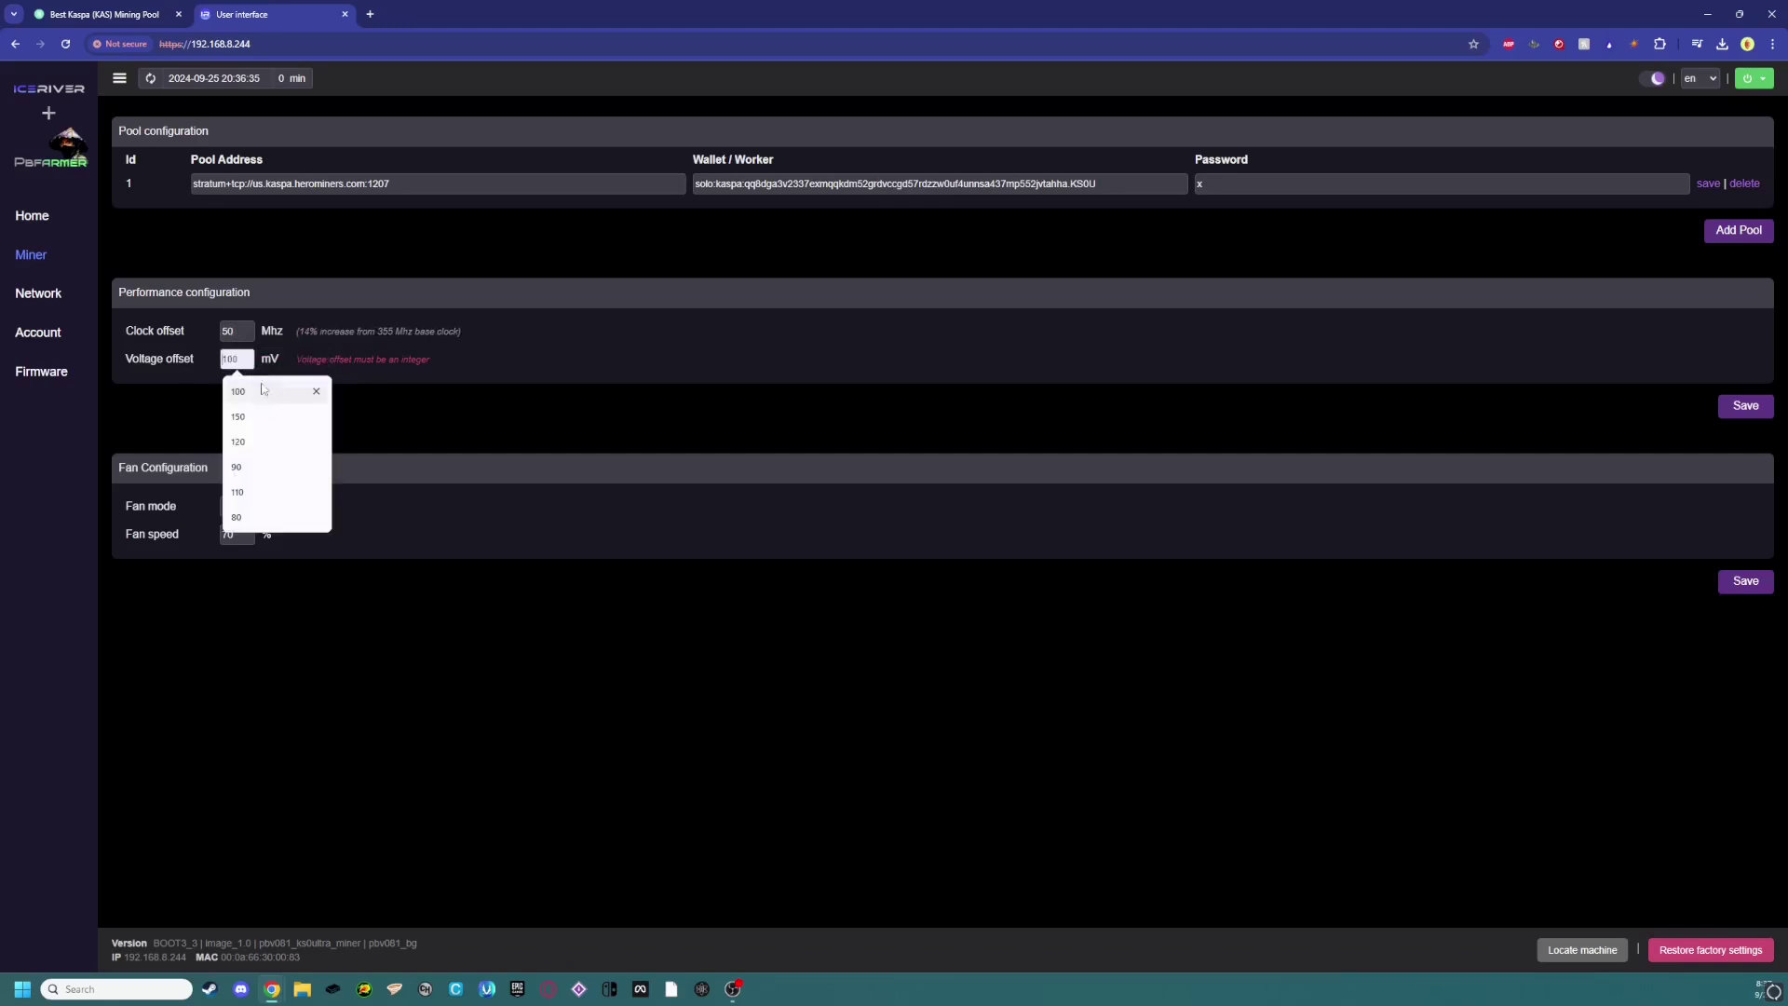
pyautogui.write('20')
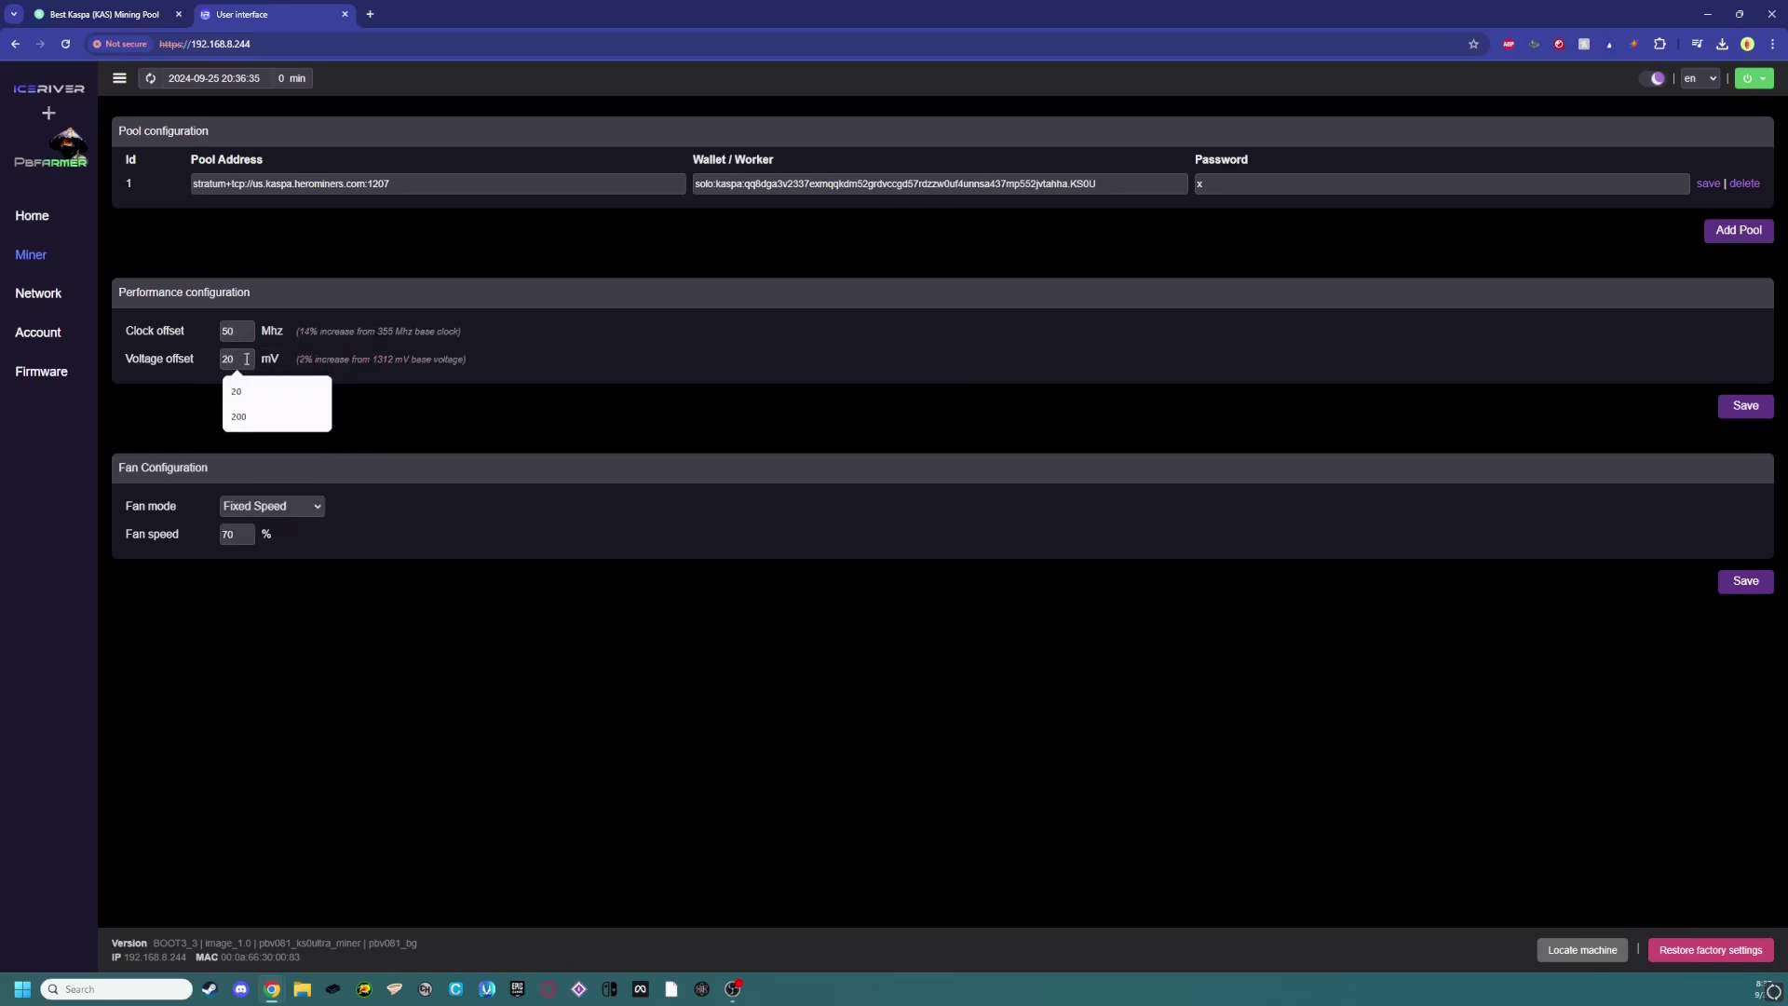
pyautogui.moveTo(247, 358); pyautogui.dragTo(194, 355)
pyautogui.press('BackSpace')
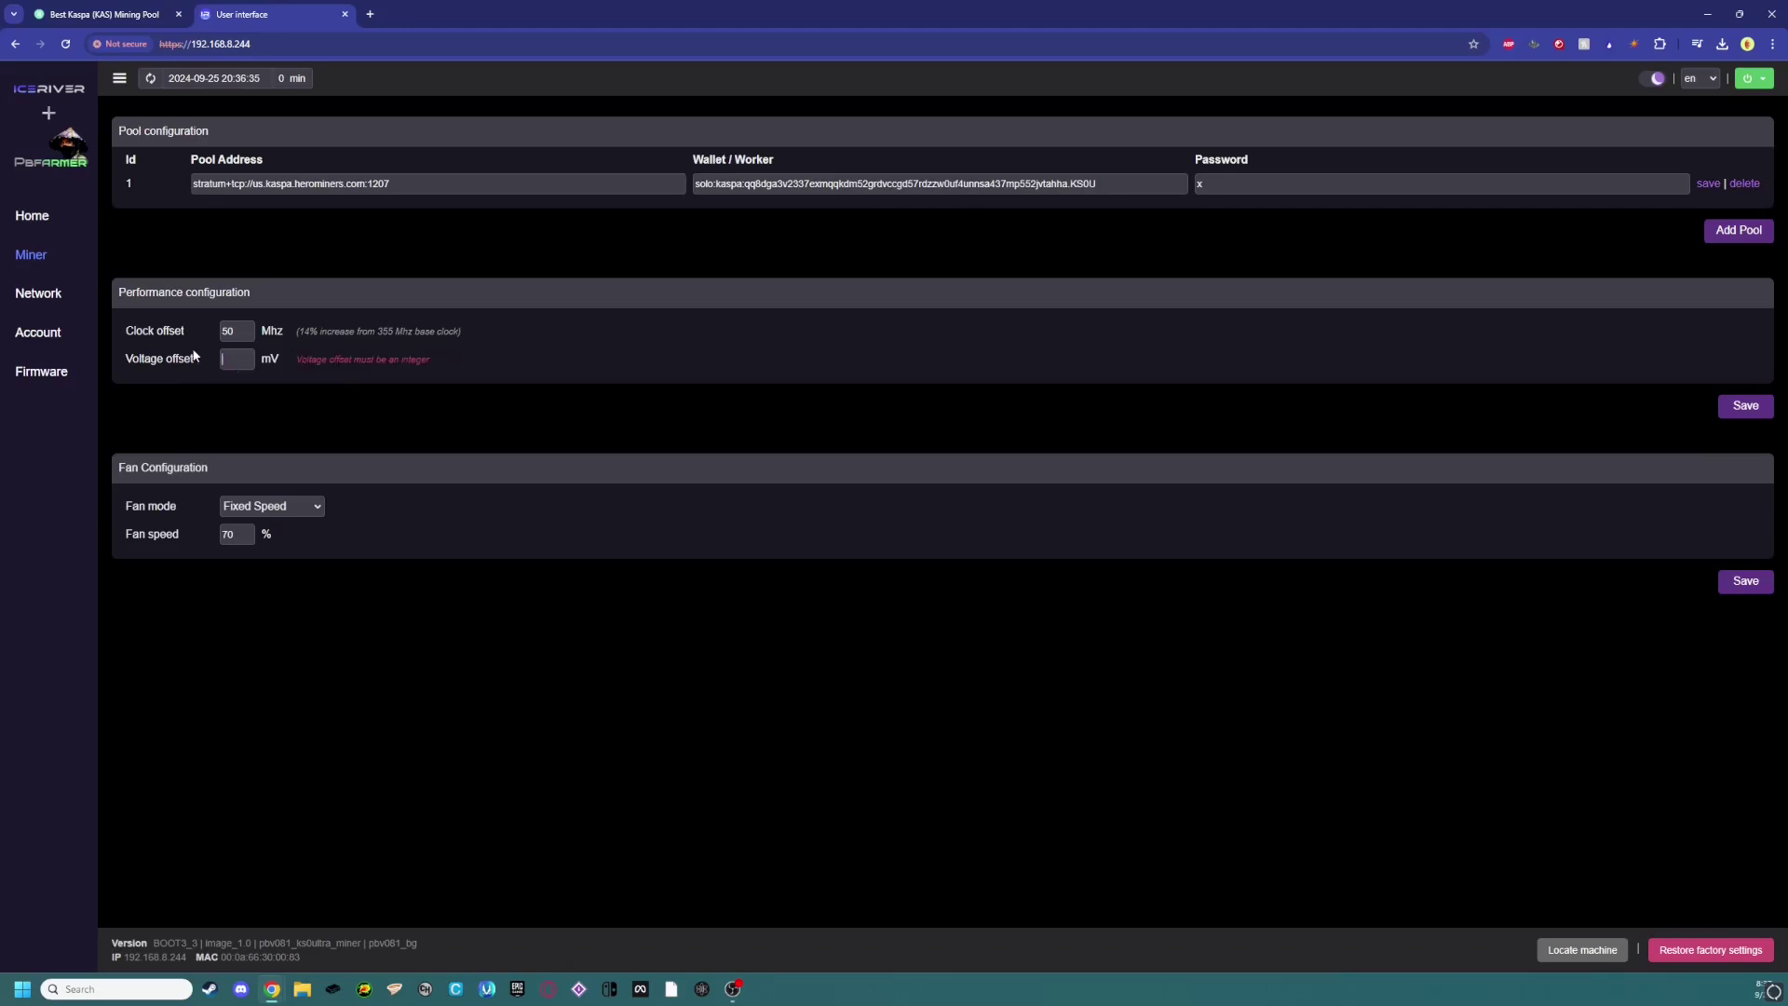
pyautogui.write('0')
pyautogui.click(1742, 407)
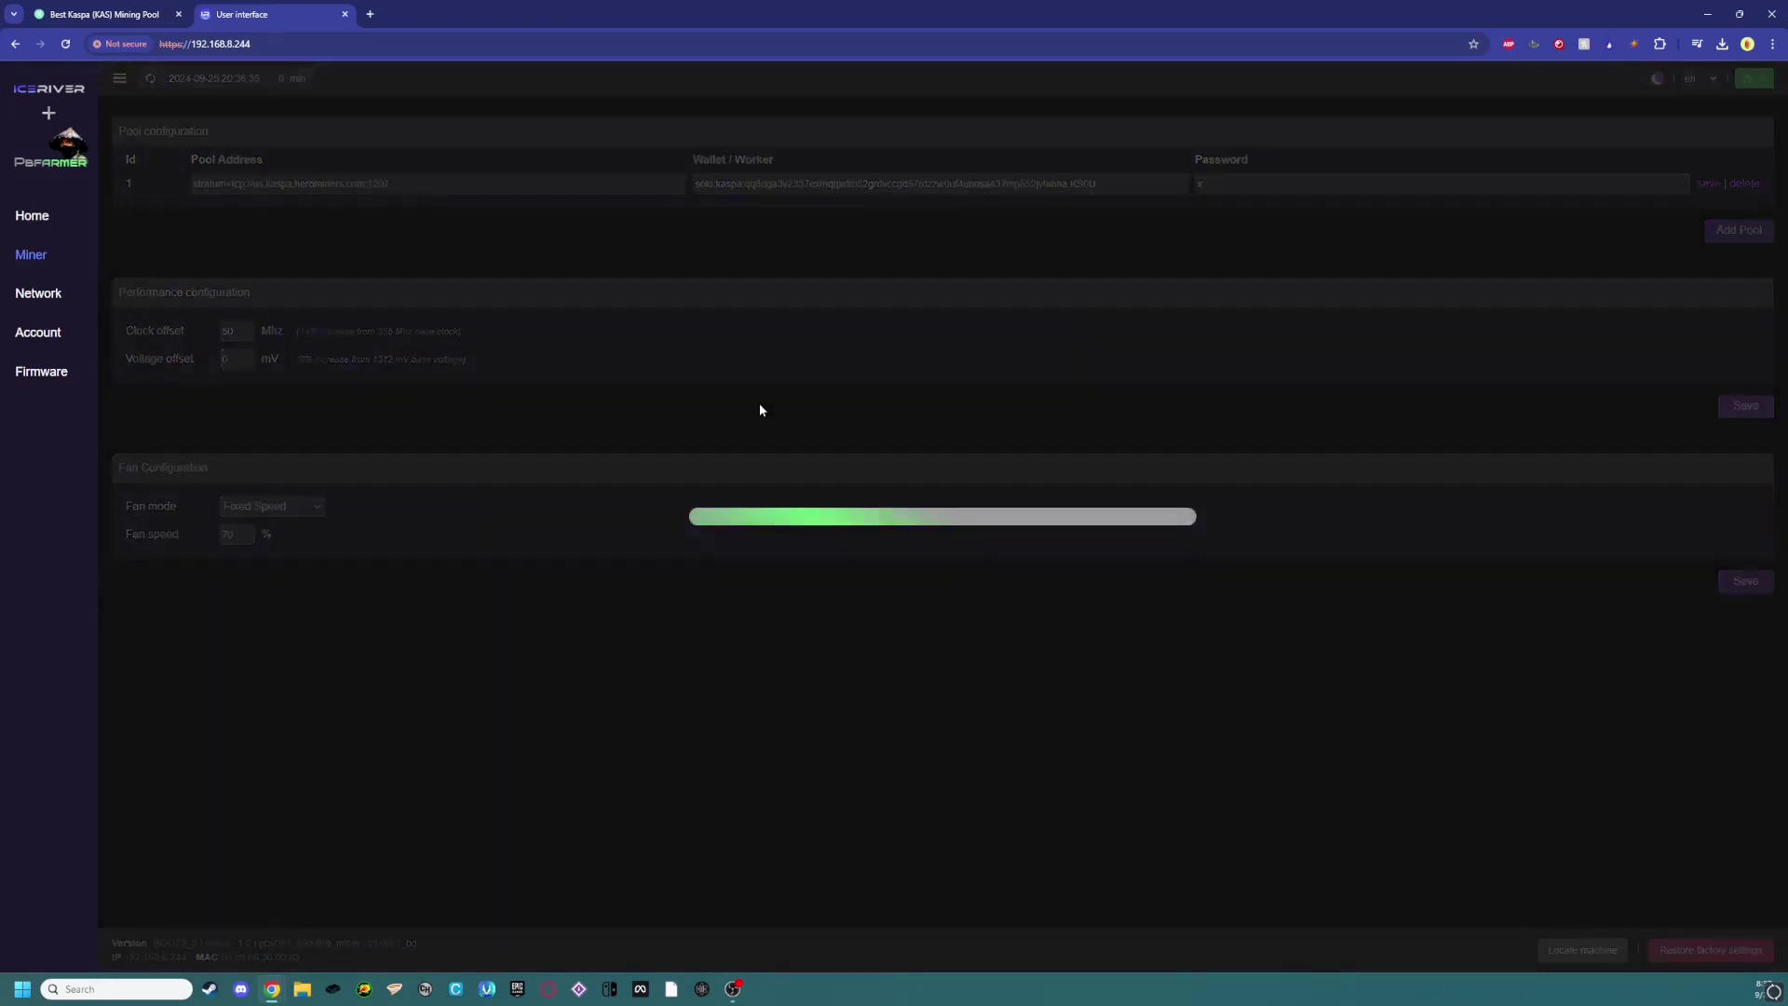
pyautogui.press('Return')
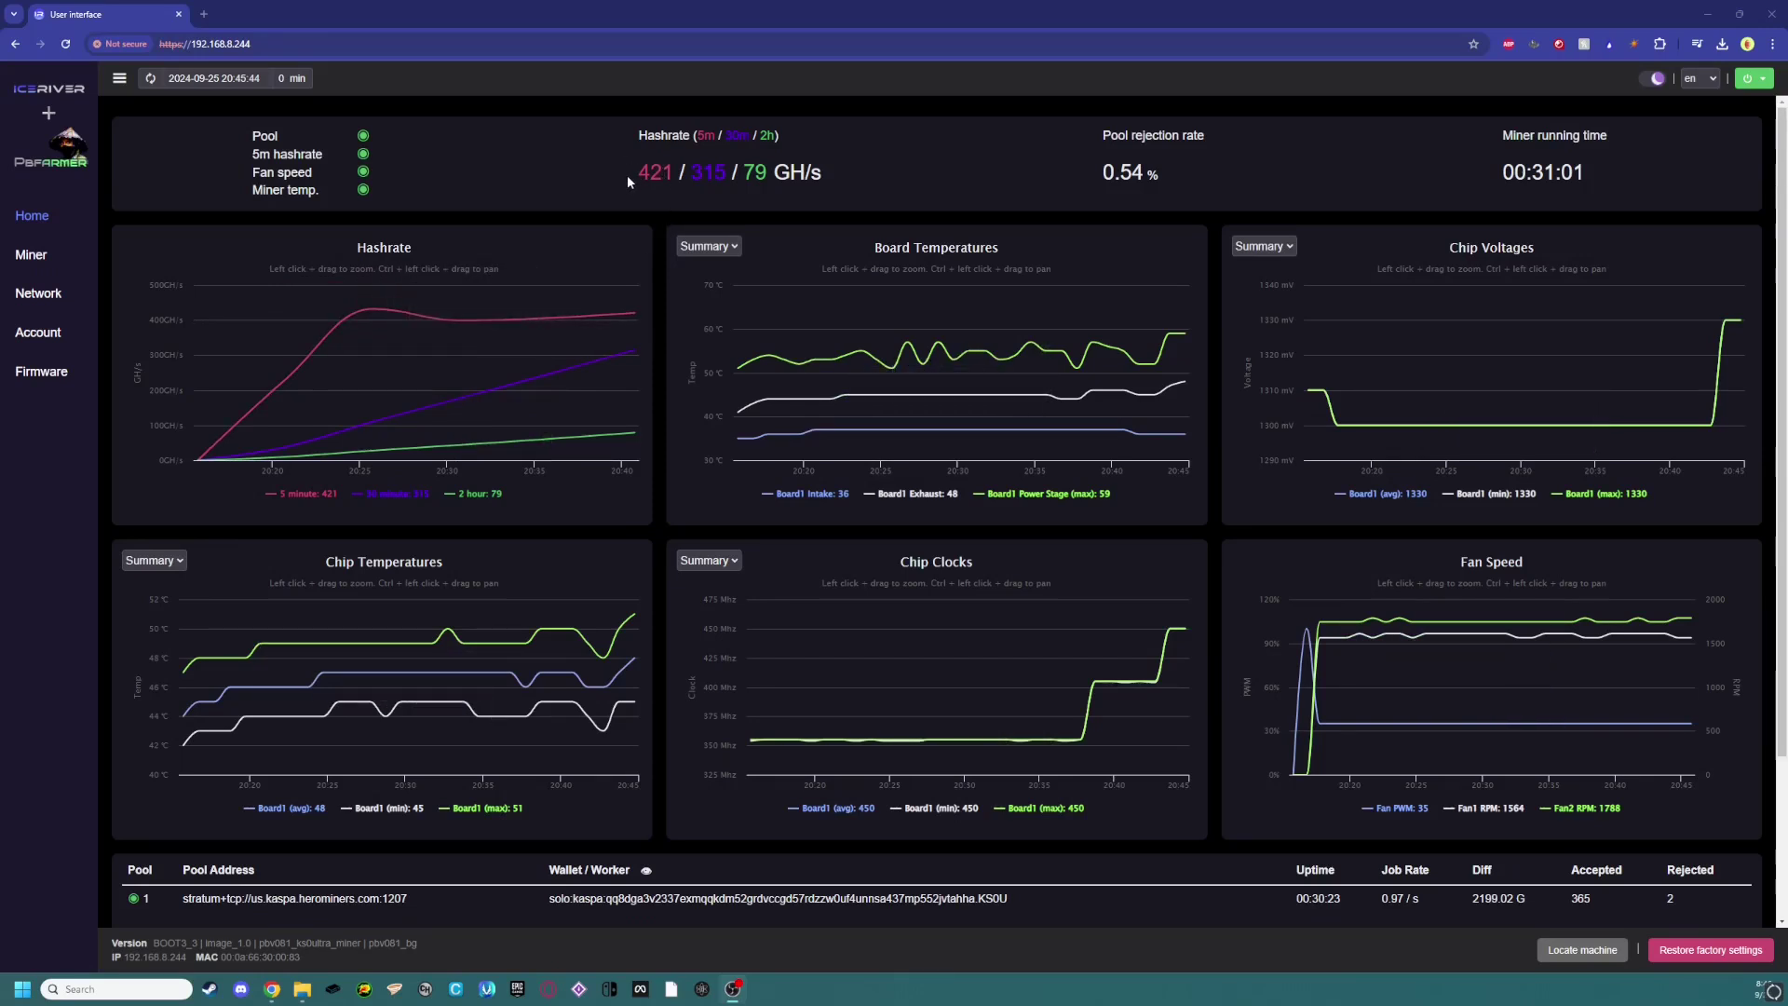
# - Review the clock and voltage offsets in the miner configuration alongside the dashboard's hashrate charts and hash board readings
pyautogui.click(33, 262)
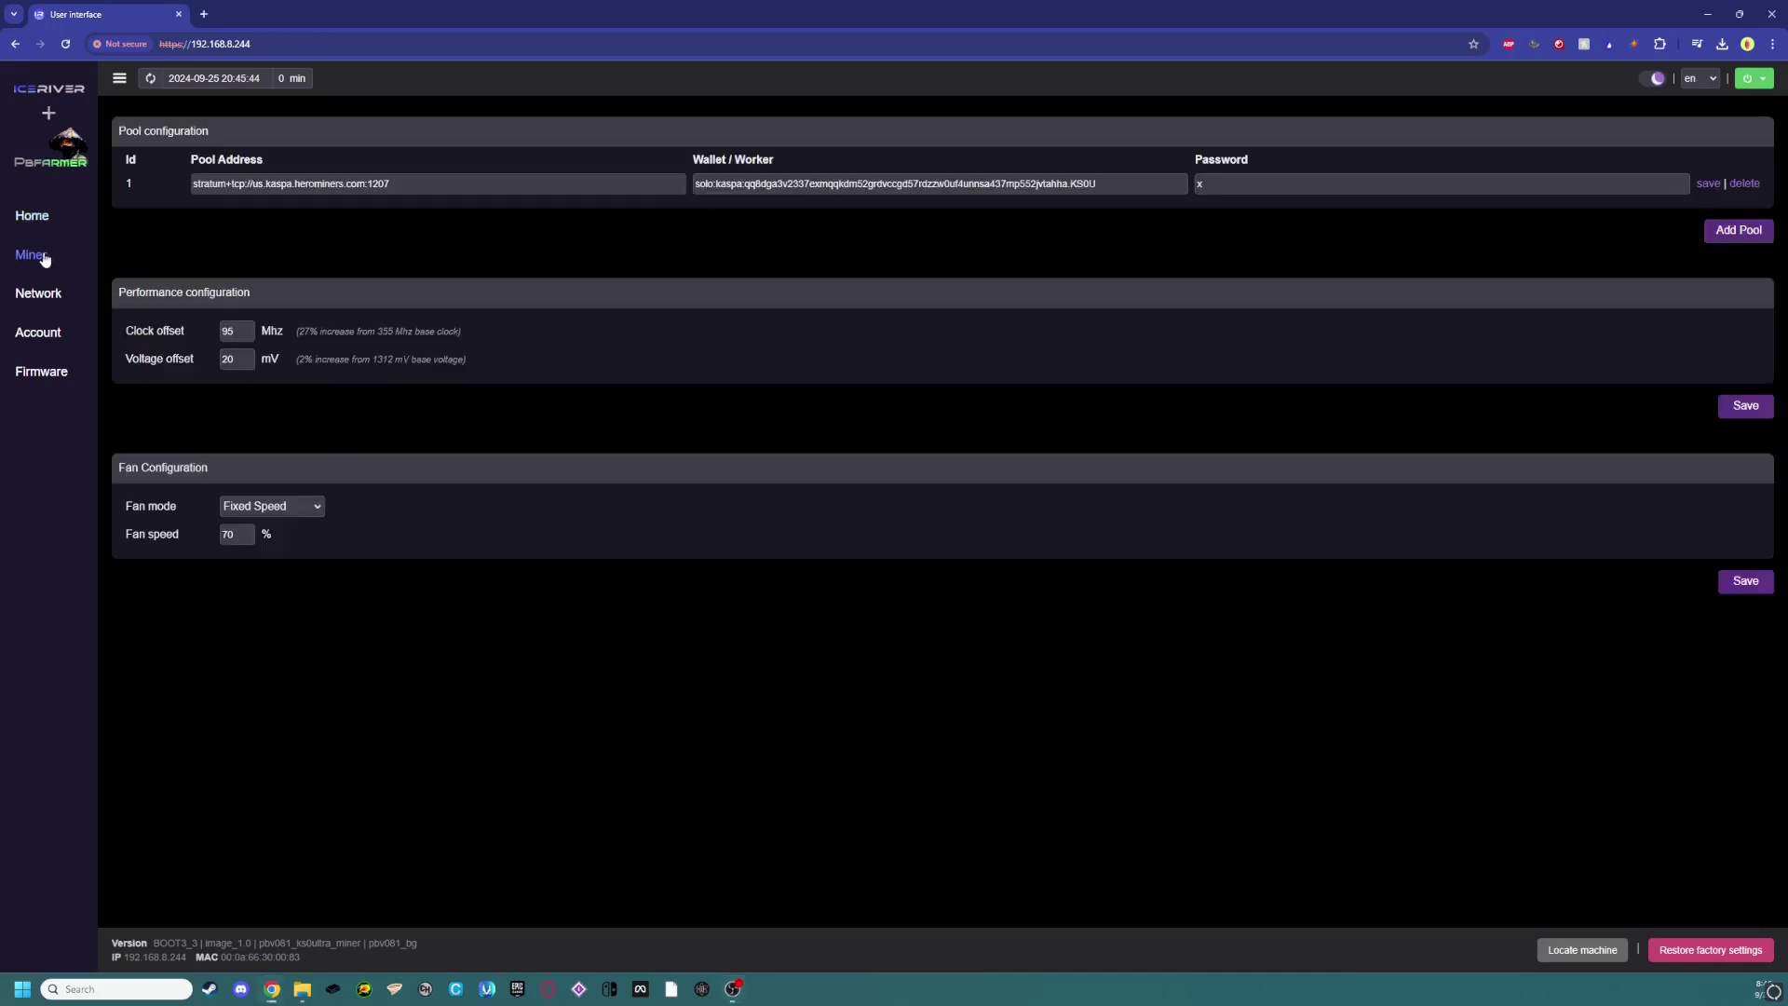
pyautogui.click(238, 358)
pyautogui.doubleClick(239, 358)
pyautogui.click(247, 339)
pyautogui.click(35, 218)
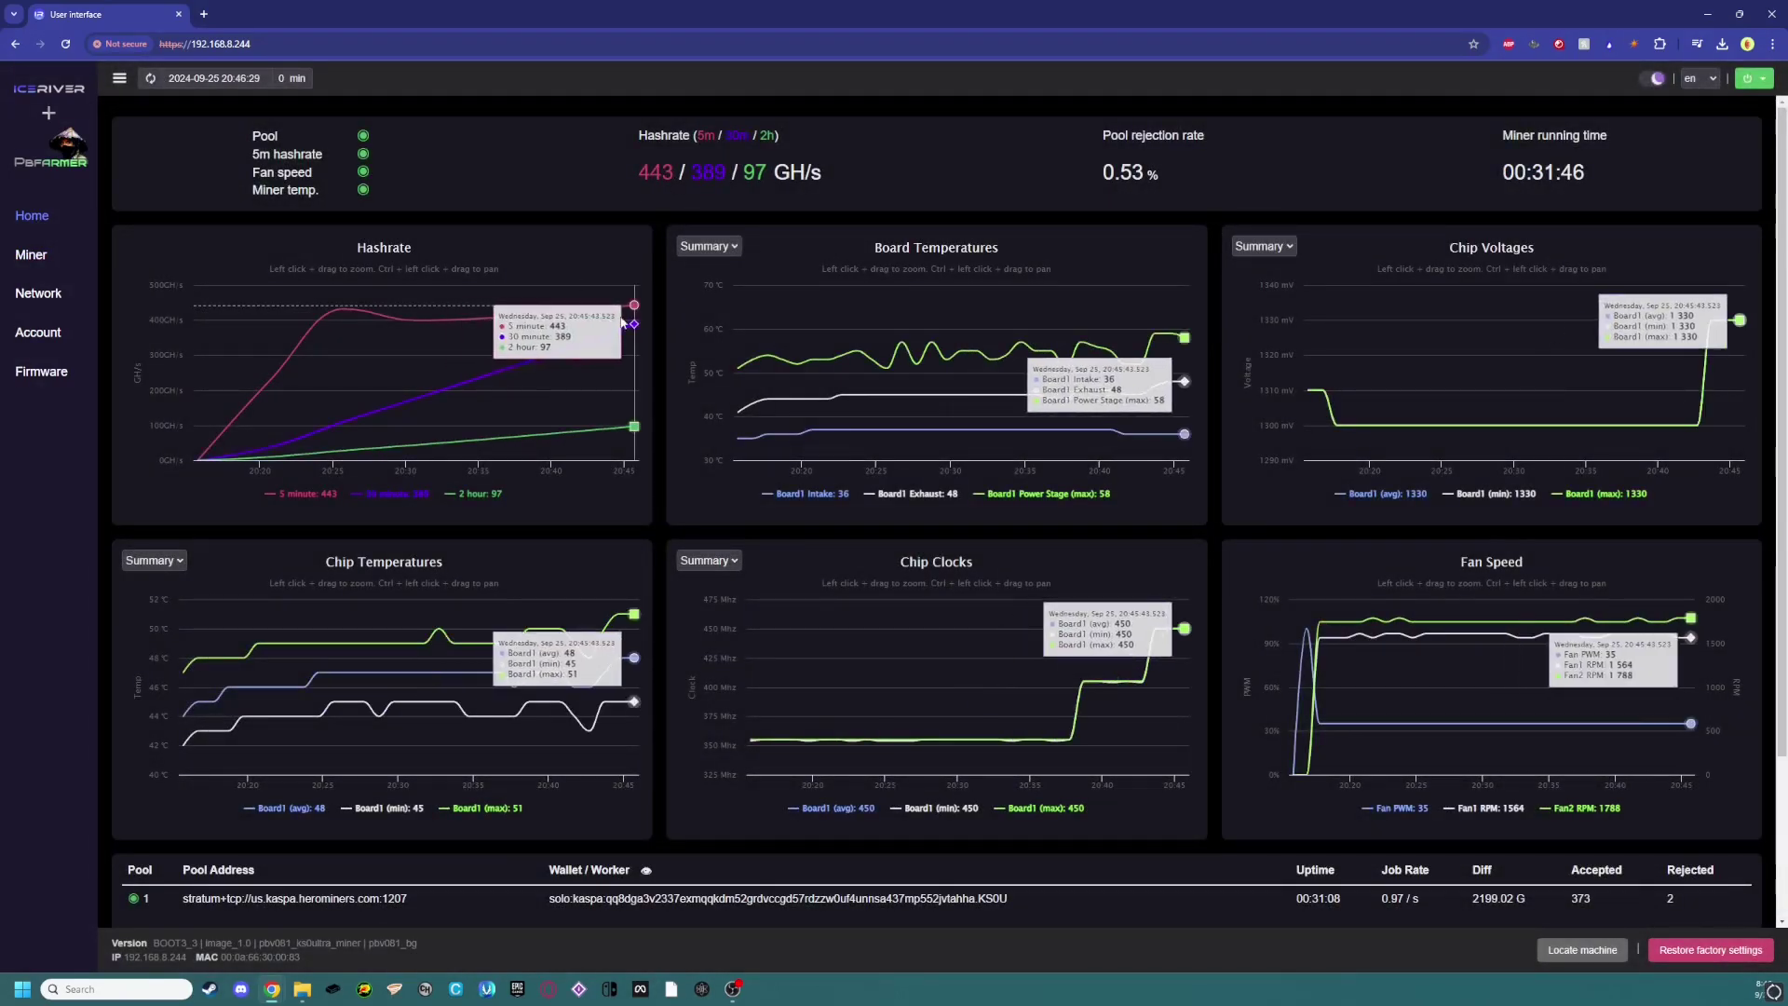
pyautogui.click(30, 261)
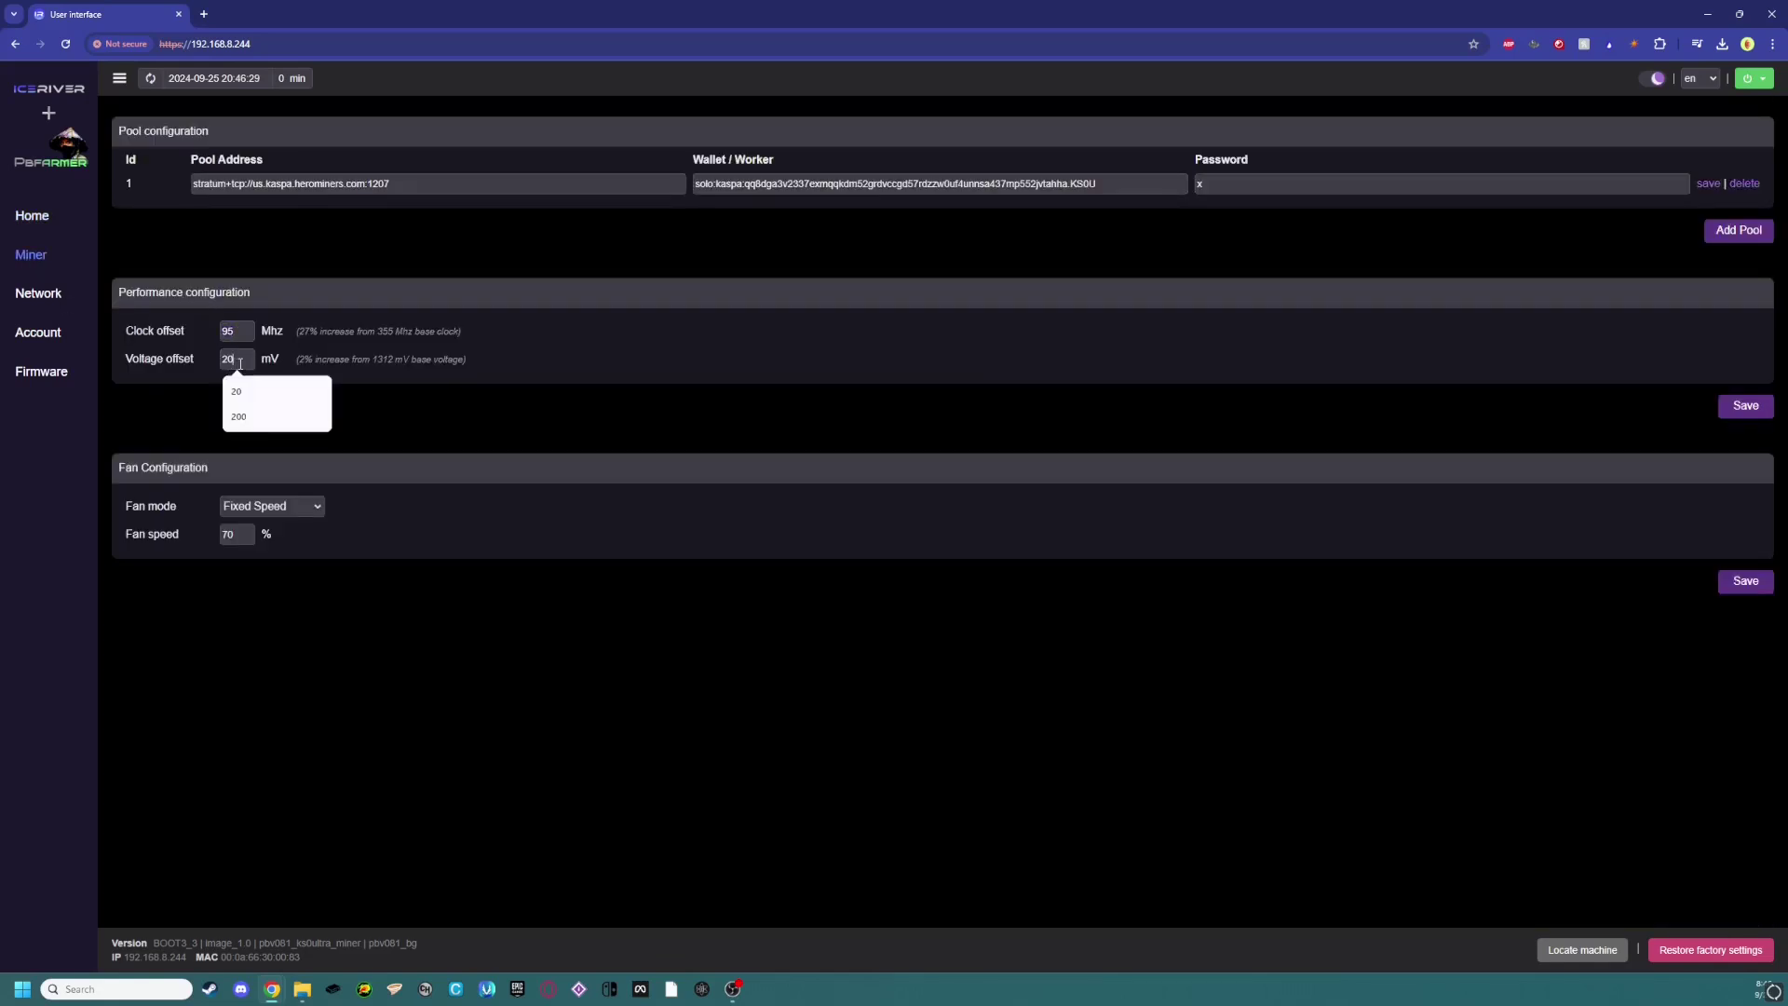
pyautogui.click(228, 334)
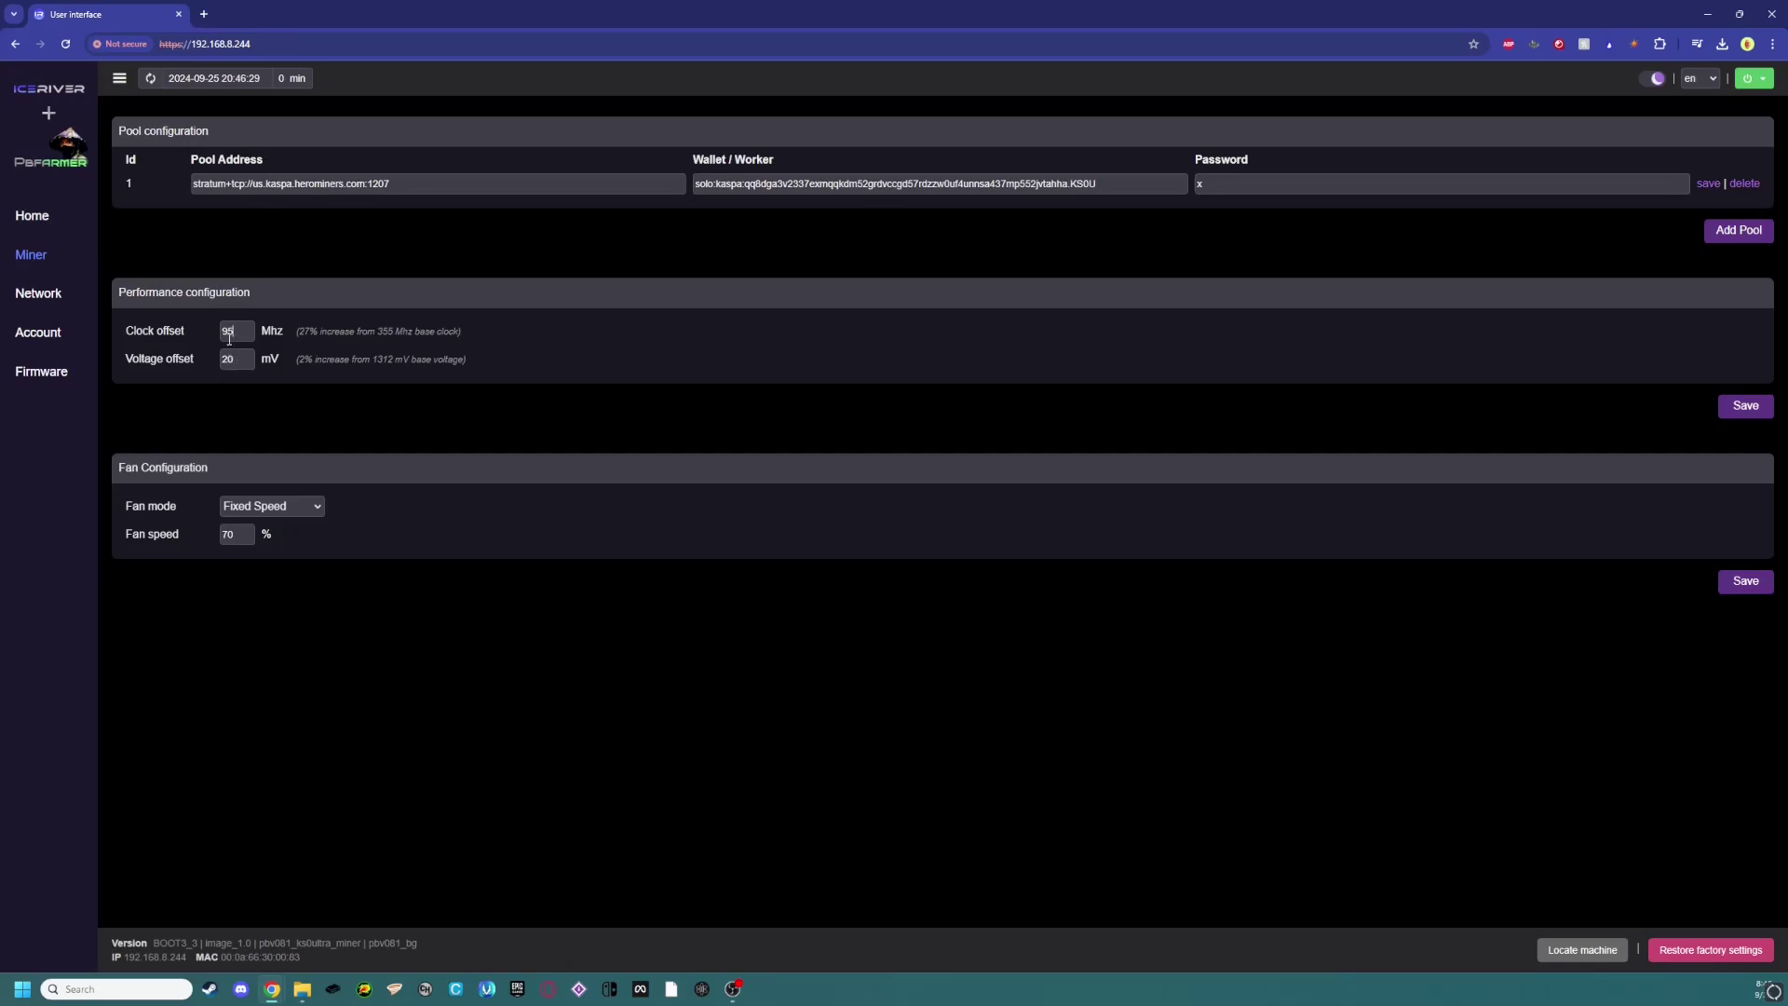
pyautogui.click(32, 217)
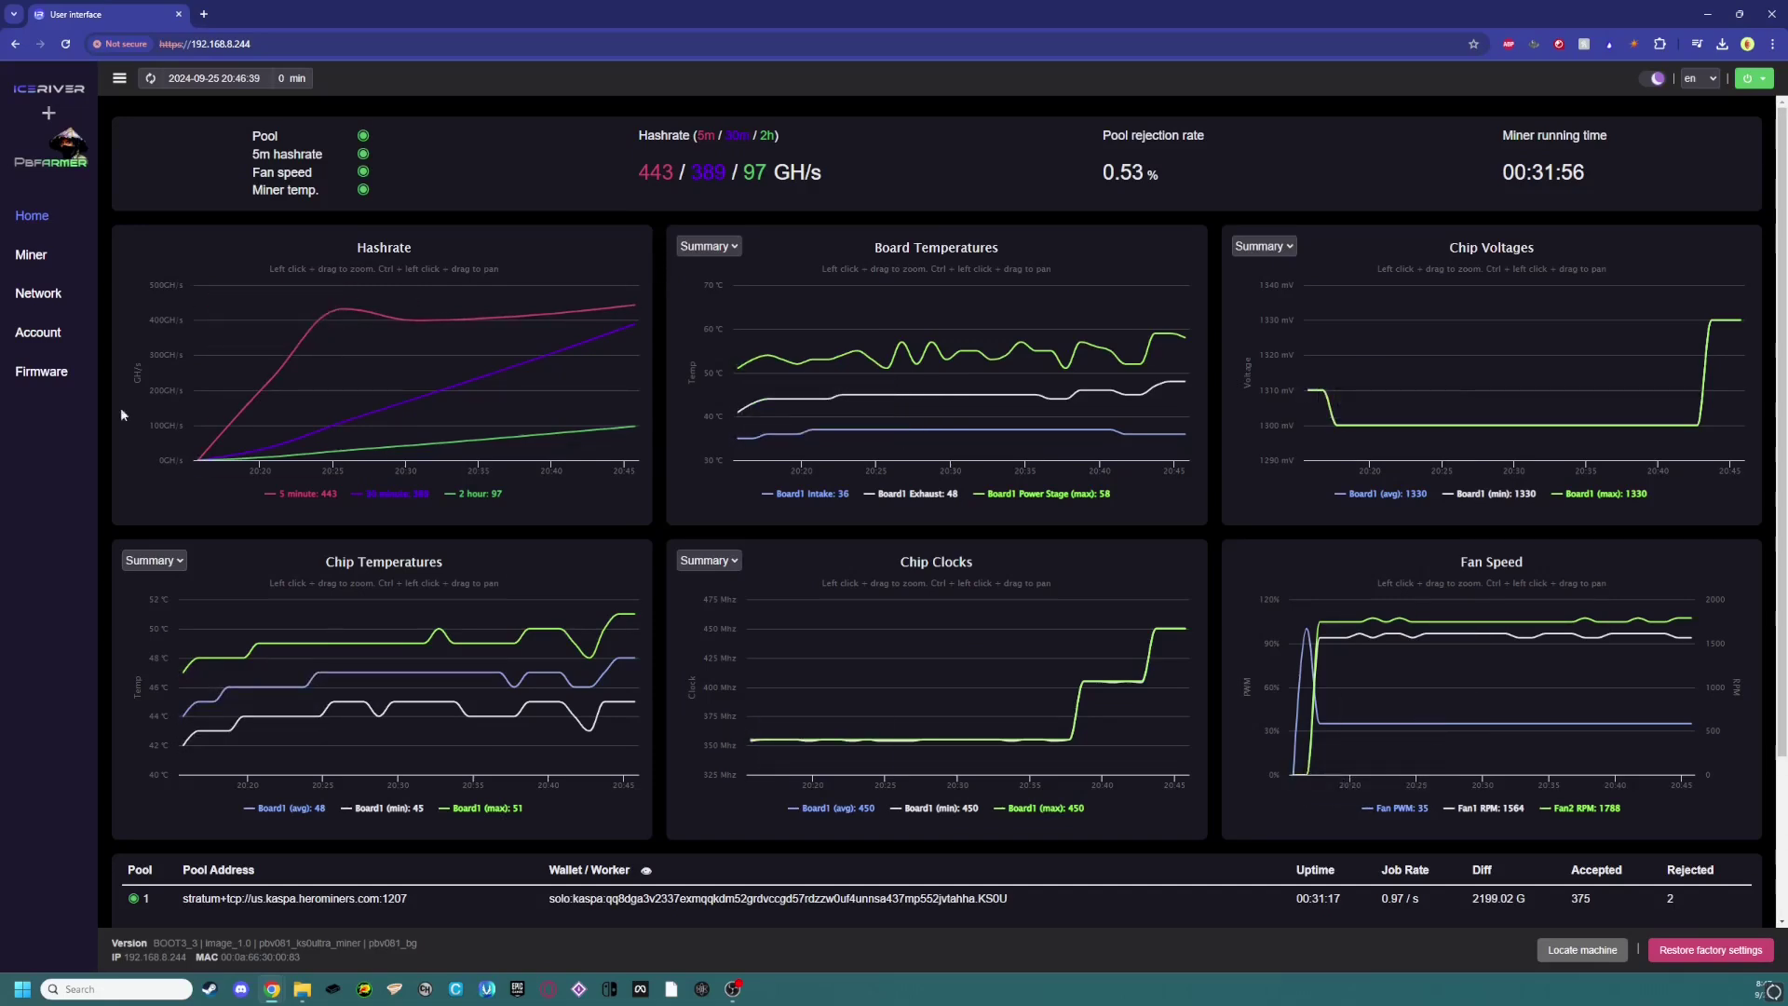
pyautogui.scroll(-3, 667, 622)
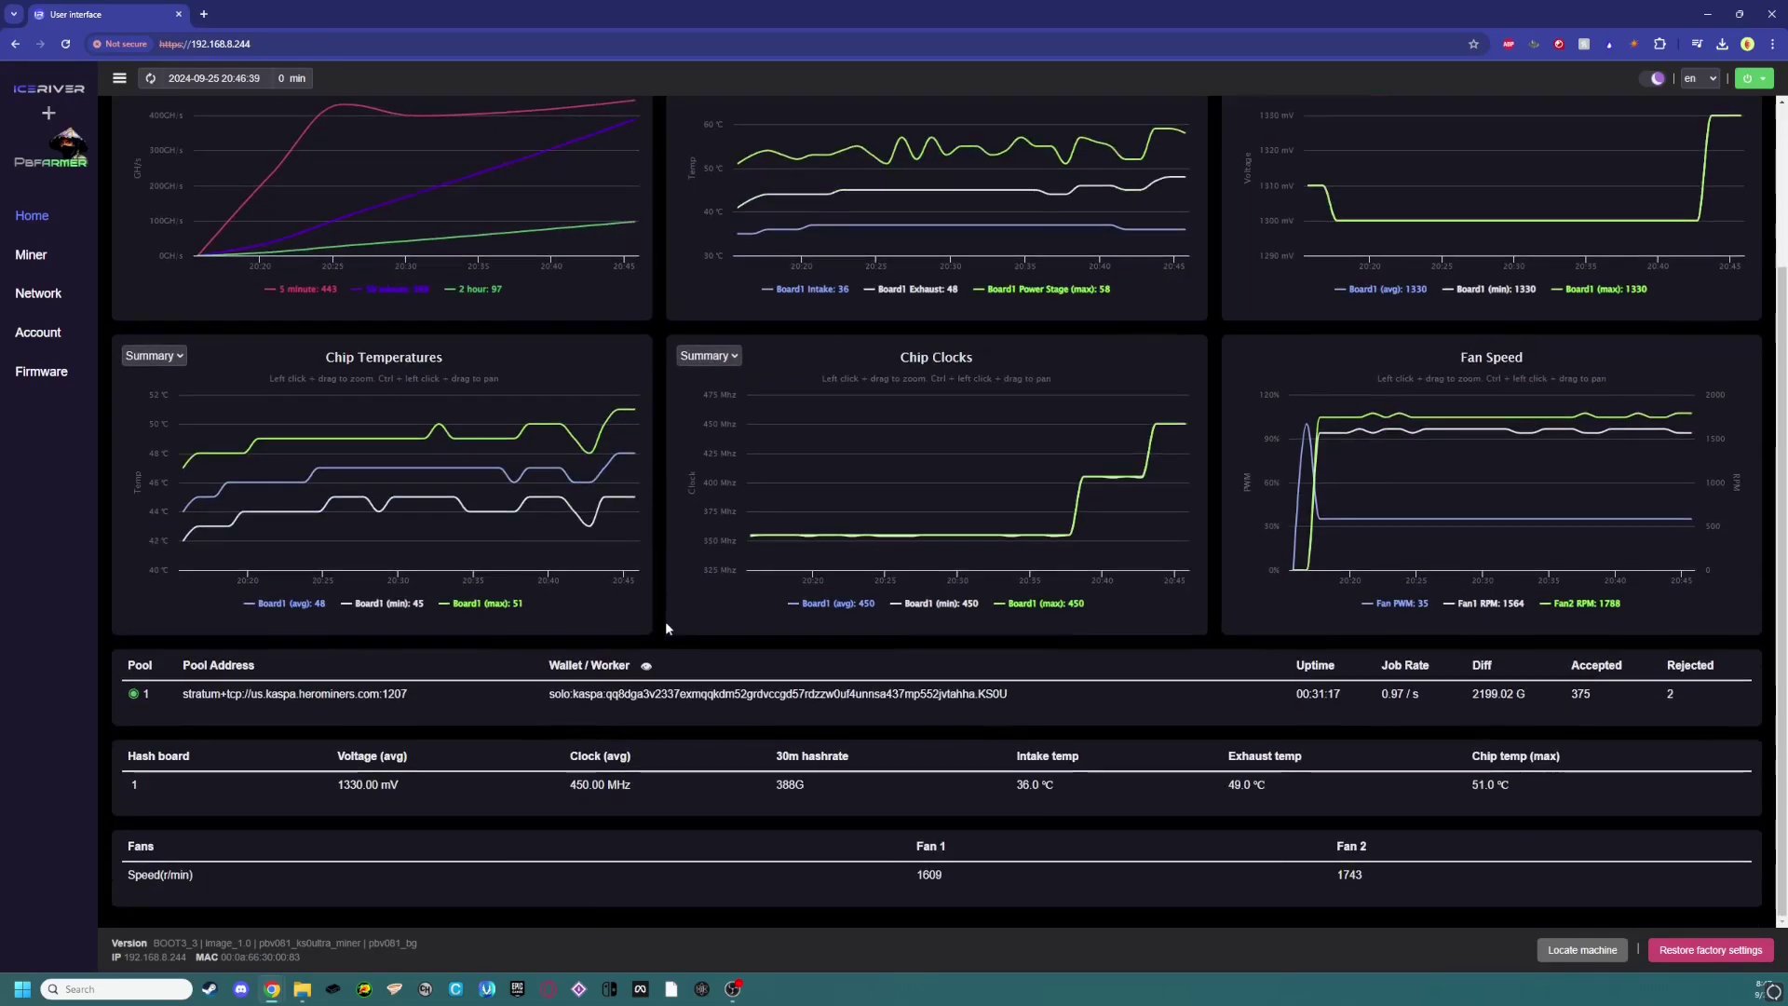
pyautogui.scroll(5, 667, 618)
# - Open kaspa.herominers.com in a new browser tab and examine the KS0U worker's current and average hash rates
pyautogui.click(203, 14)
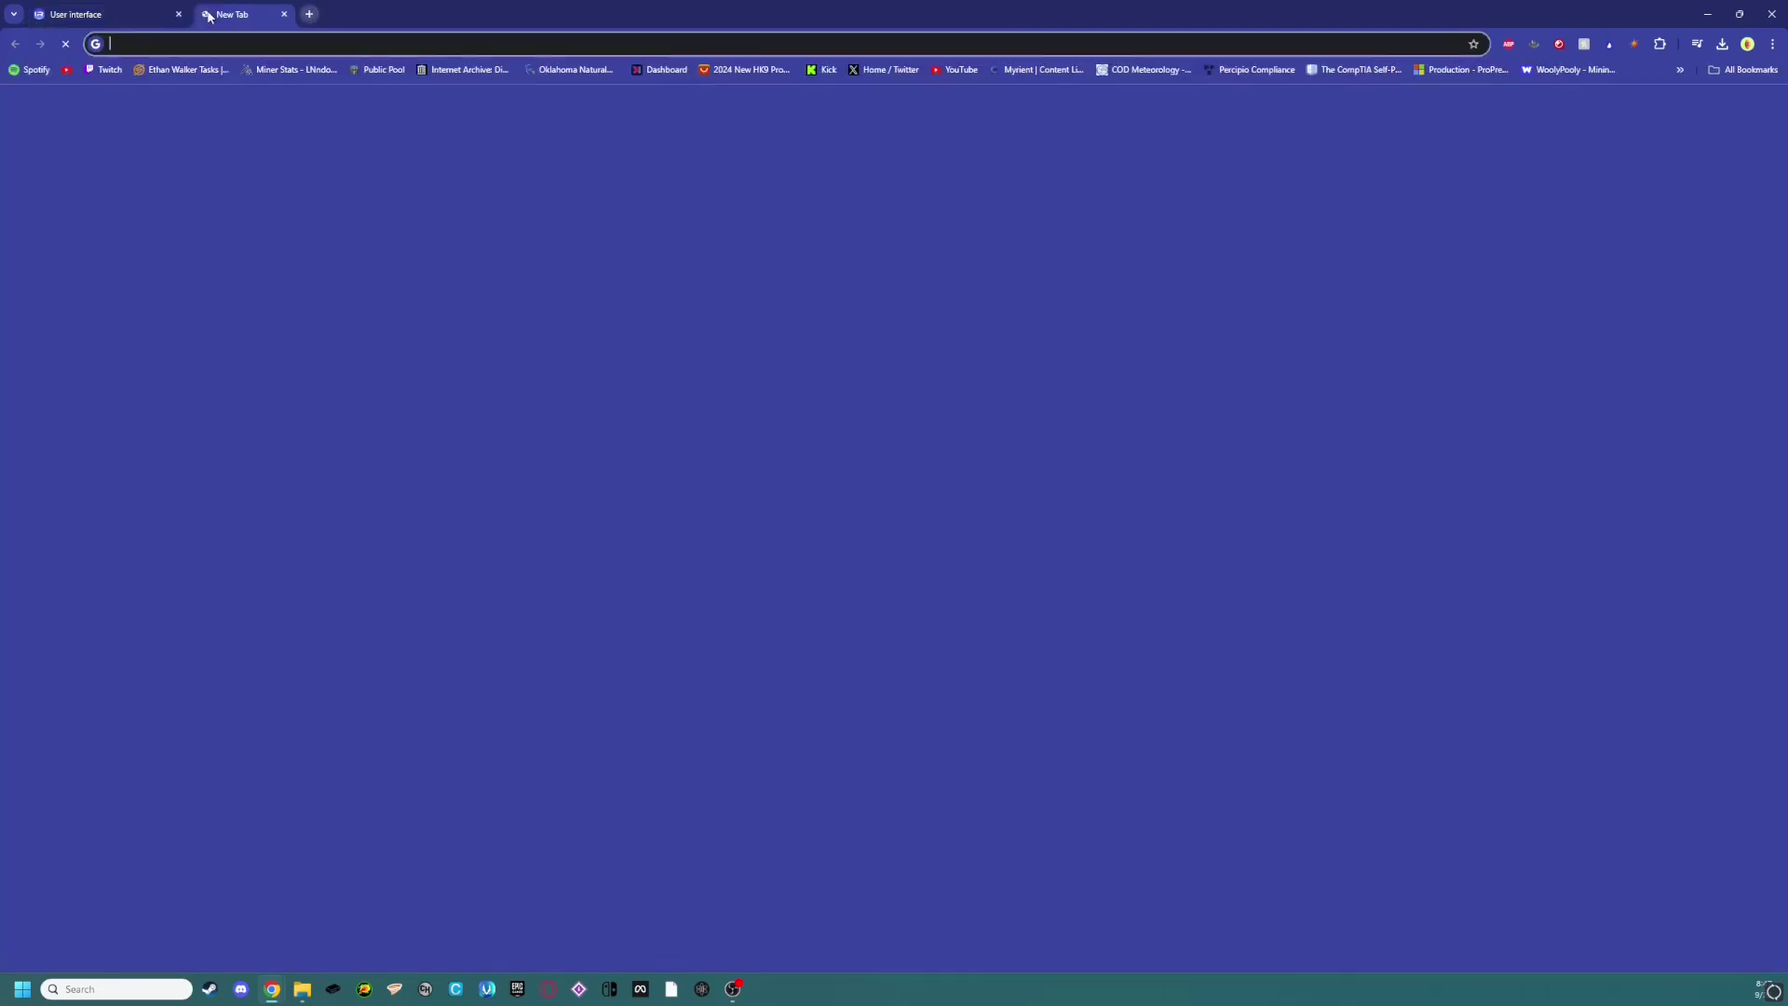
pyautogui.write('kas')
pyautogui.press('Return')
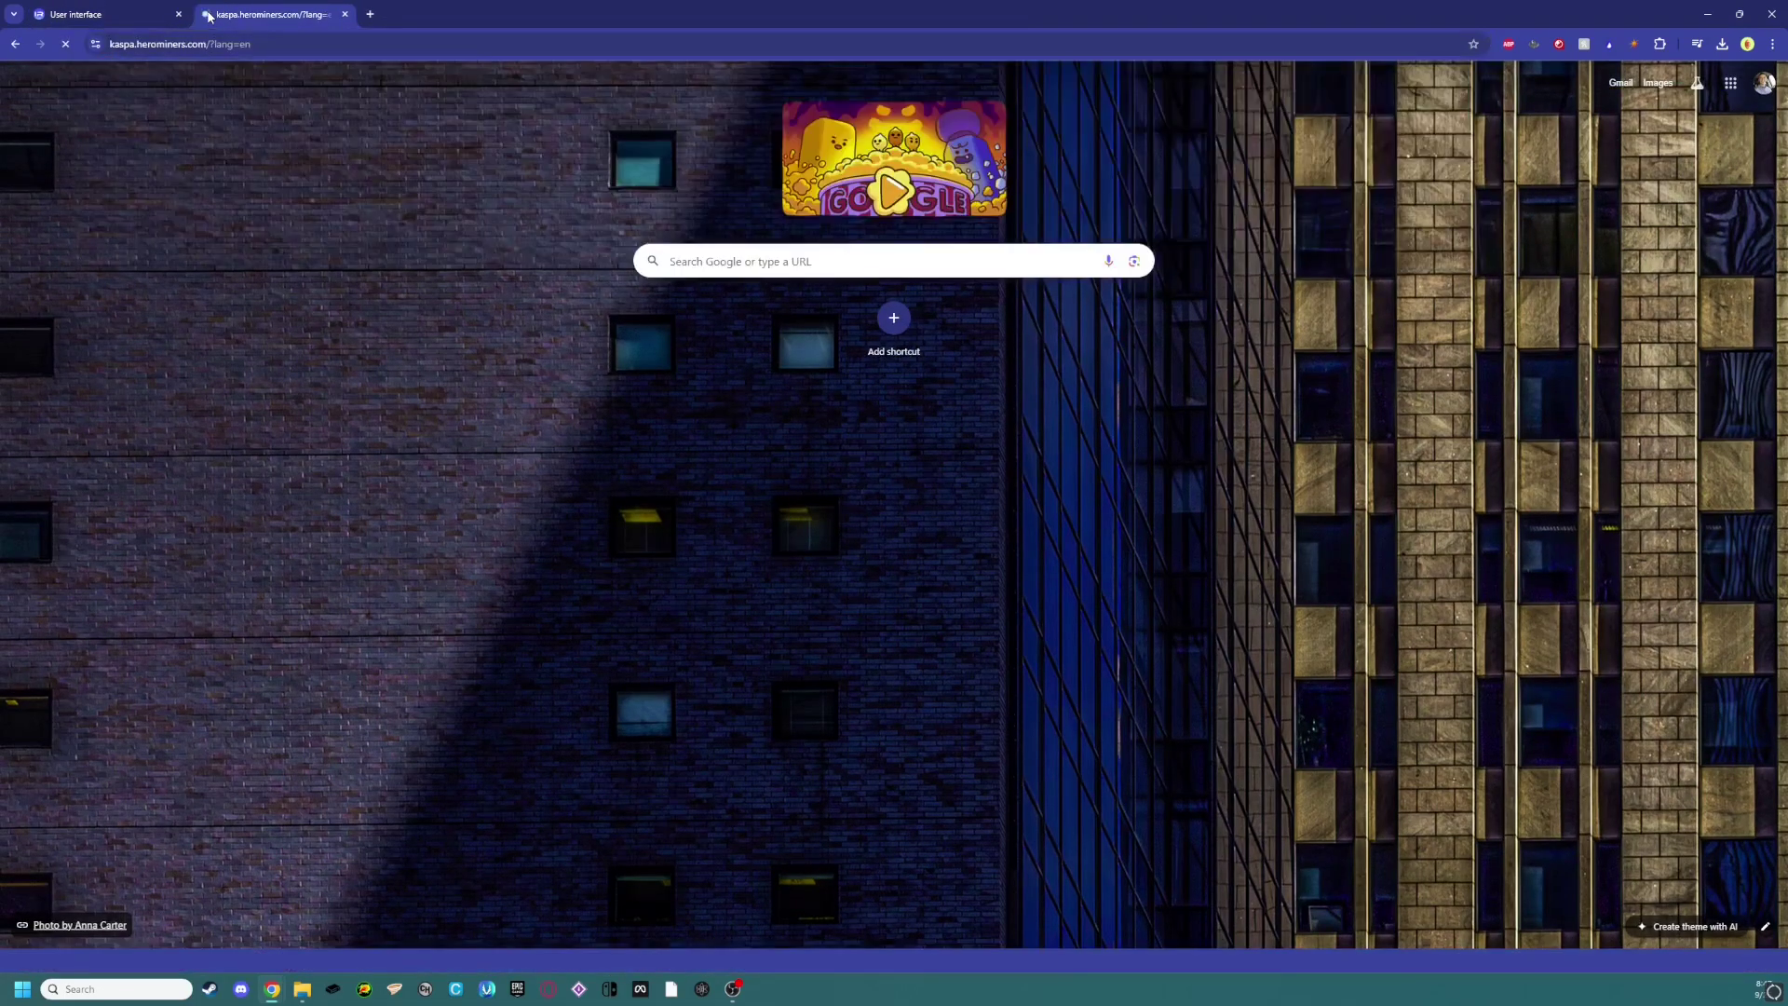
pyautogui.scroll(-10, 417, 300)
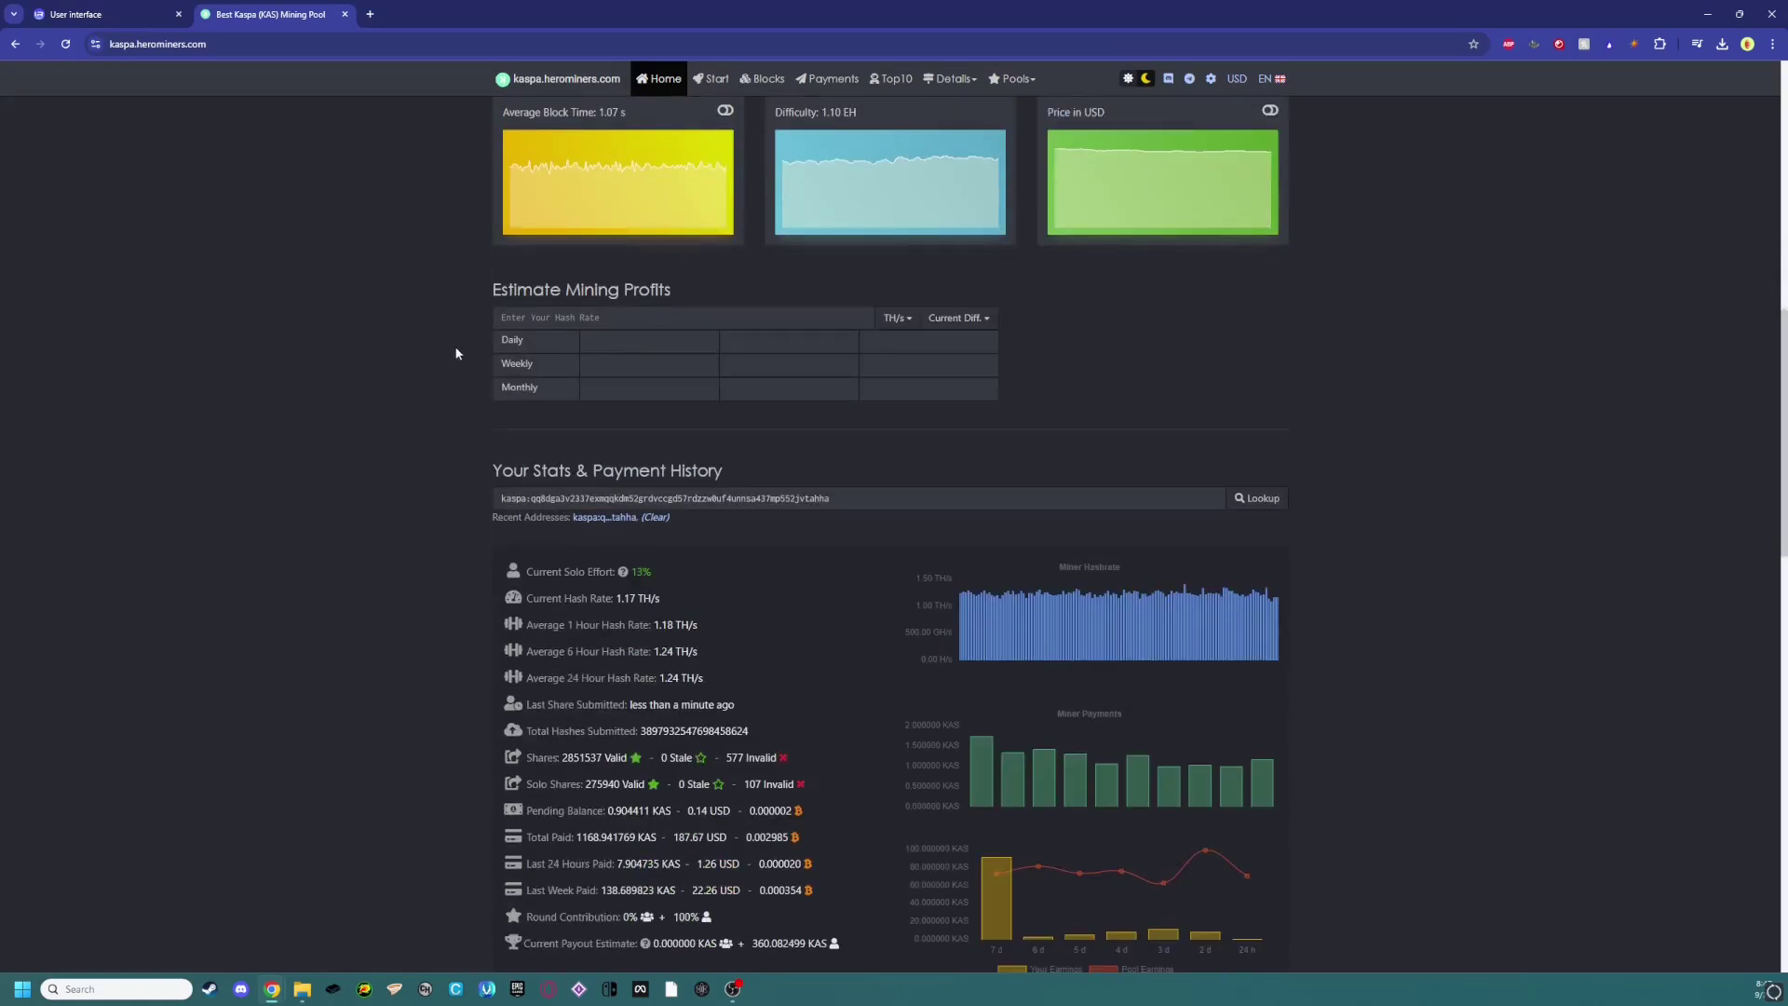
pyautogui.scroll(-9, 457, 353)
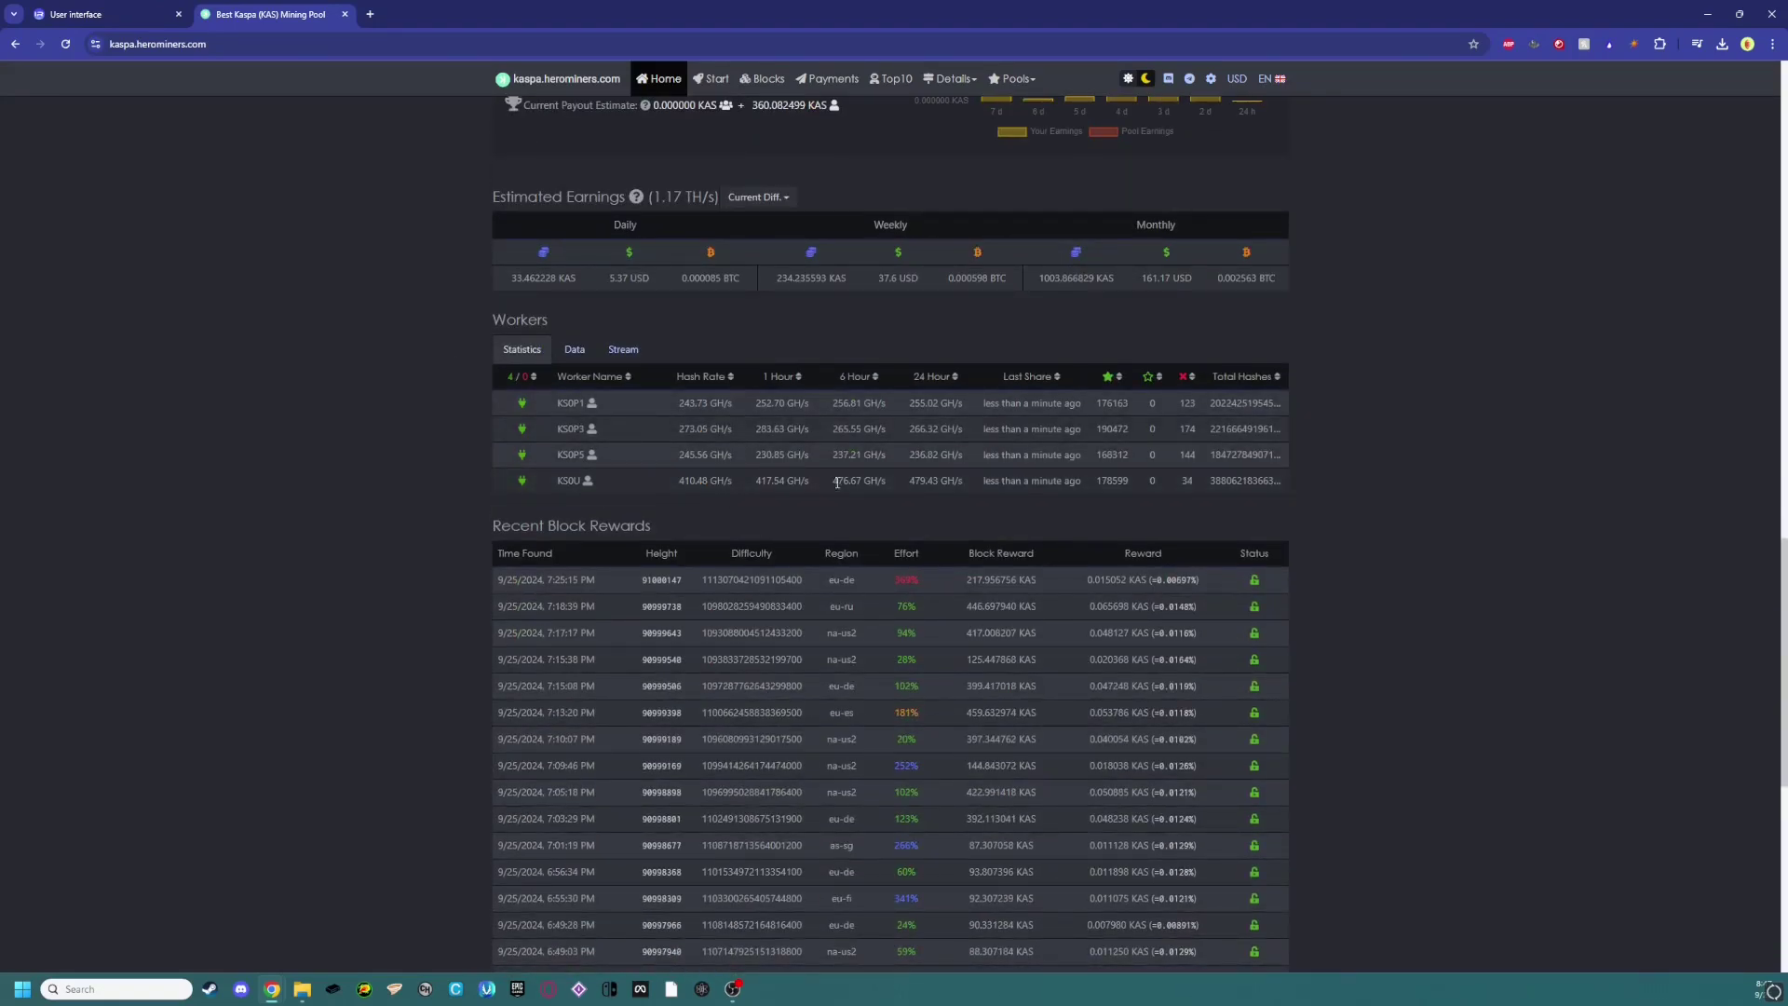
pyautogui.moveTo(909, 482); pyautogui.dragTo(928, 482)
pyautogui.click(721, 480)
pyautogui.moveTo(678, 481); pyautogui.dragTo(699, 482)
# - Examine the pool's payment history, earnings chart and found blocks, and return to the miner's dashboard
pyautogui.middleClick(344, 654)
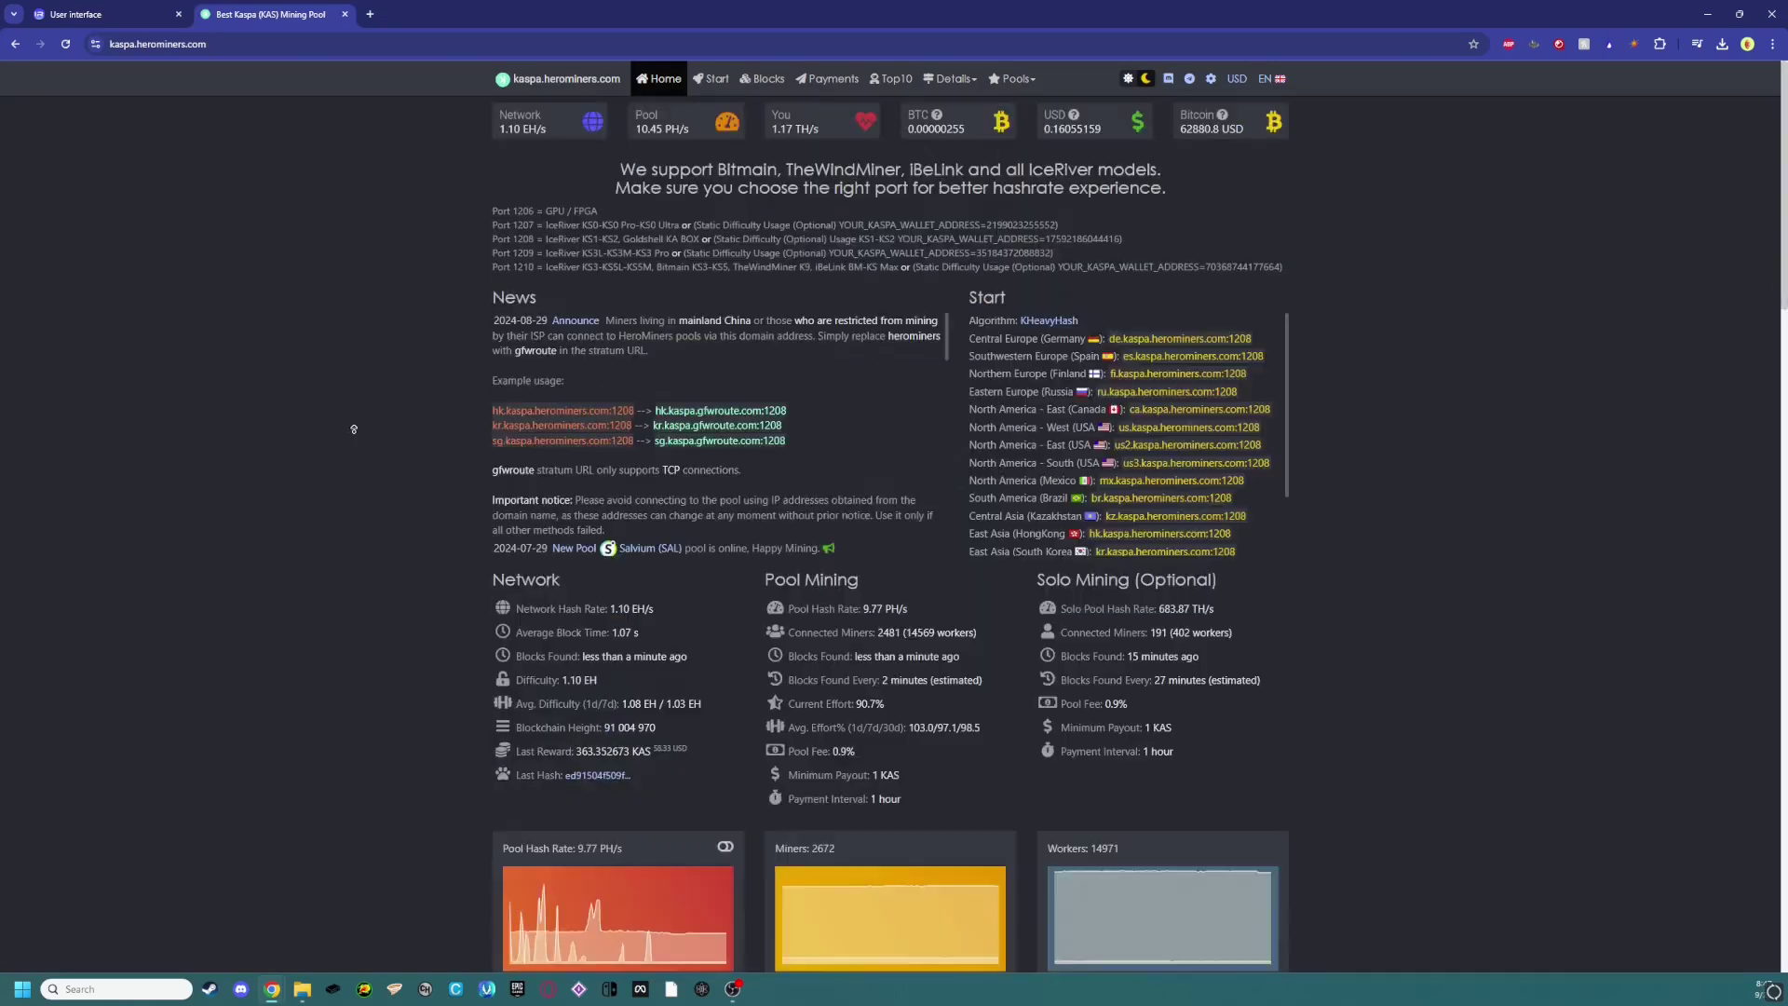
pyautogui.scroll(-4, 470, 518)
pyautogui.moveTo(997, 759)
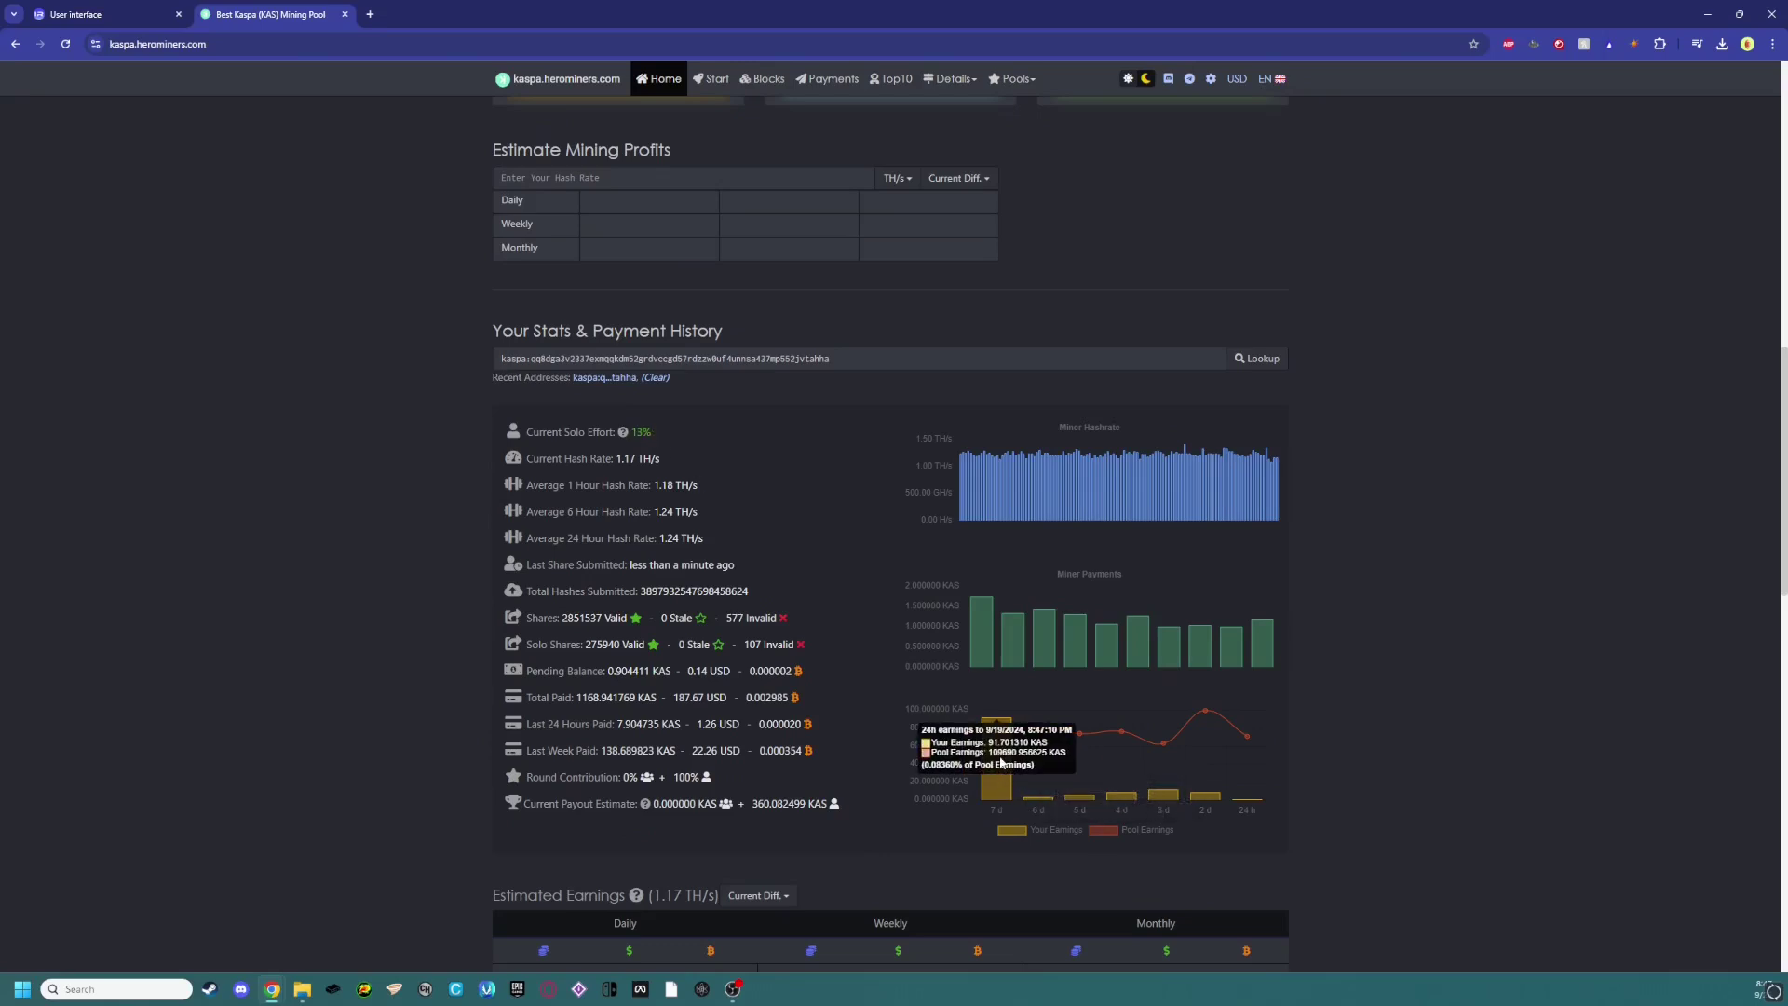
pyautogui.moveTo(1171, 799)
pyautogui.click(762, 78)
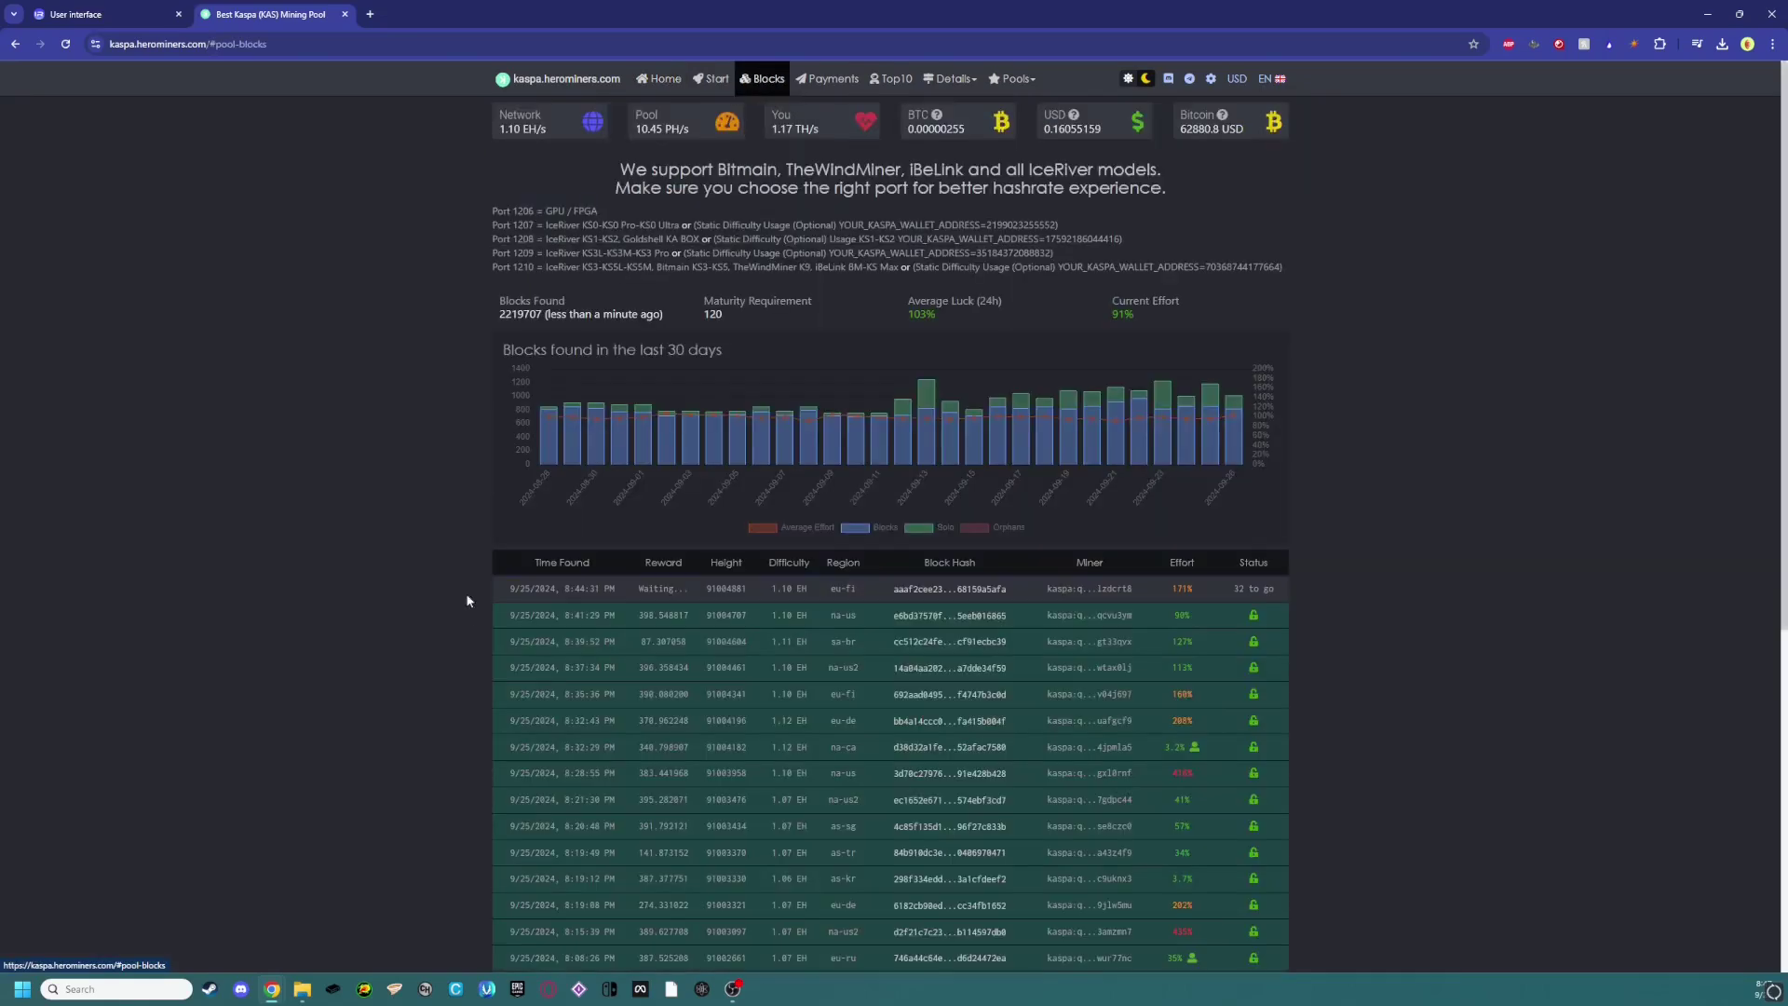
pyautogui.hotkey('alt', 'Left')
pyautogui.scroll(-10, 379, 601)
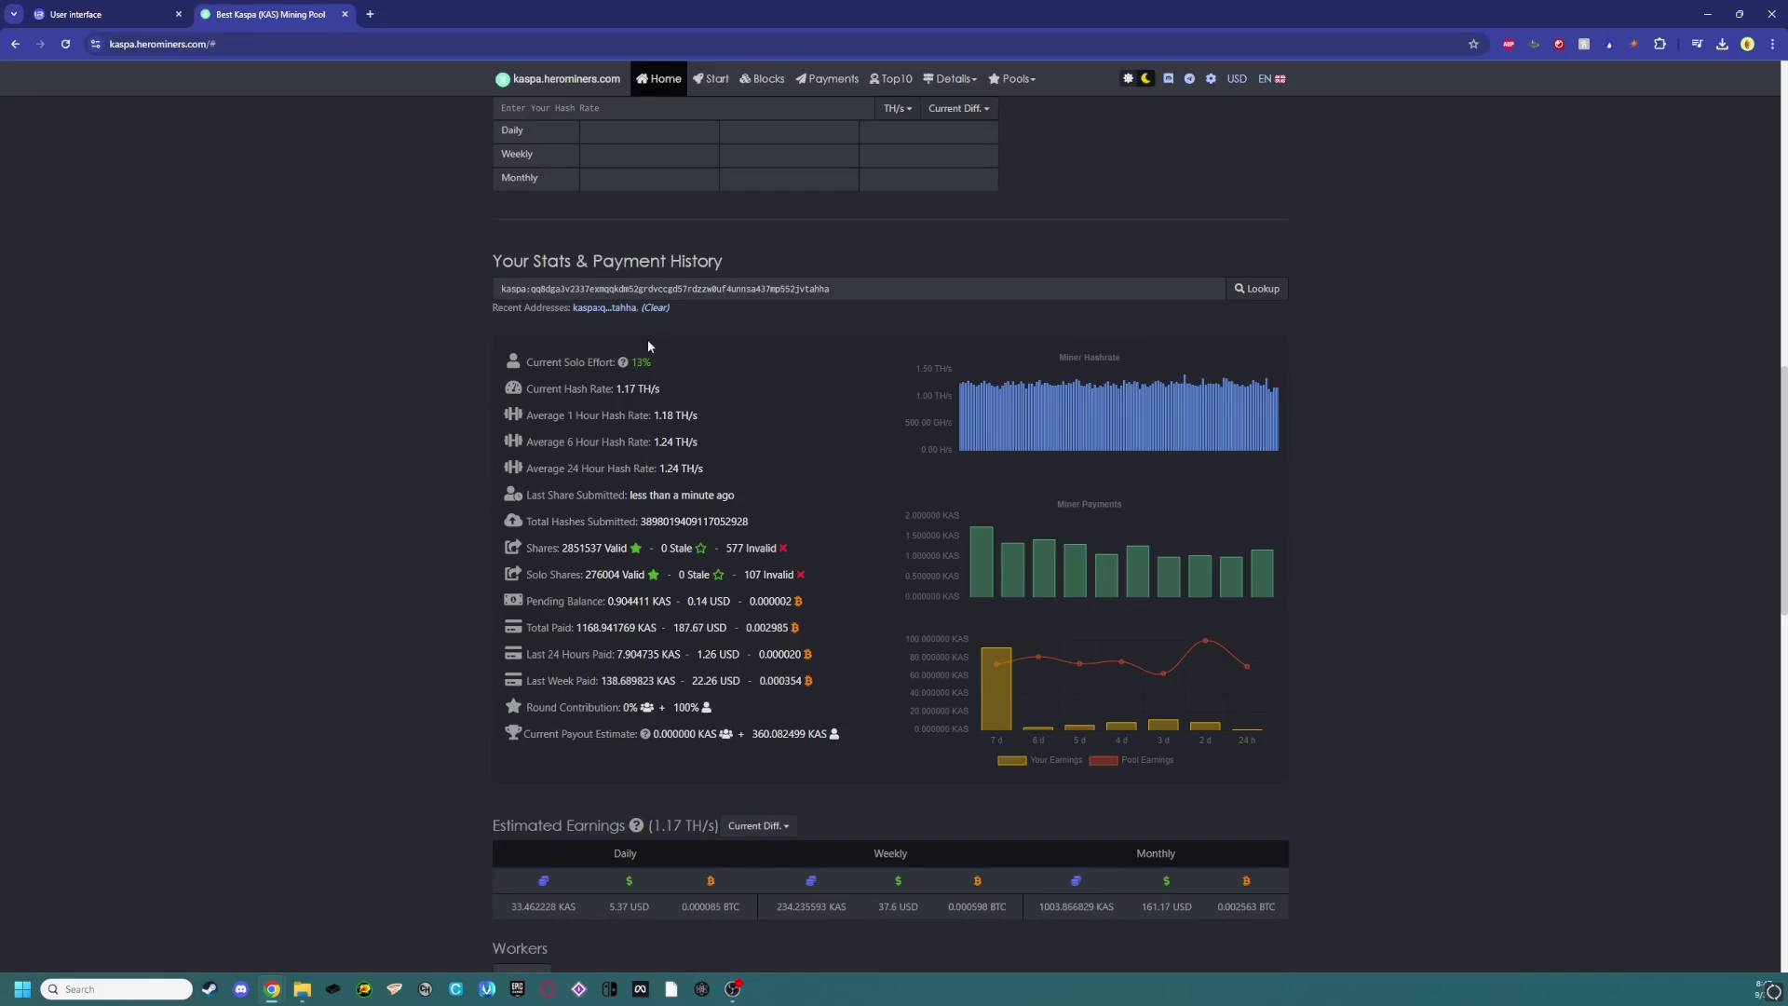
pyautogui.click(173, 16)
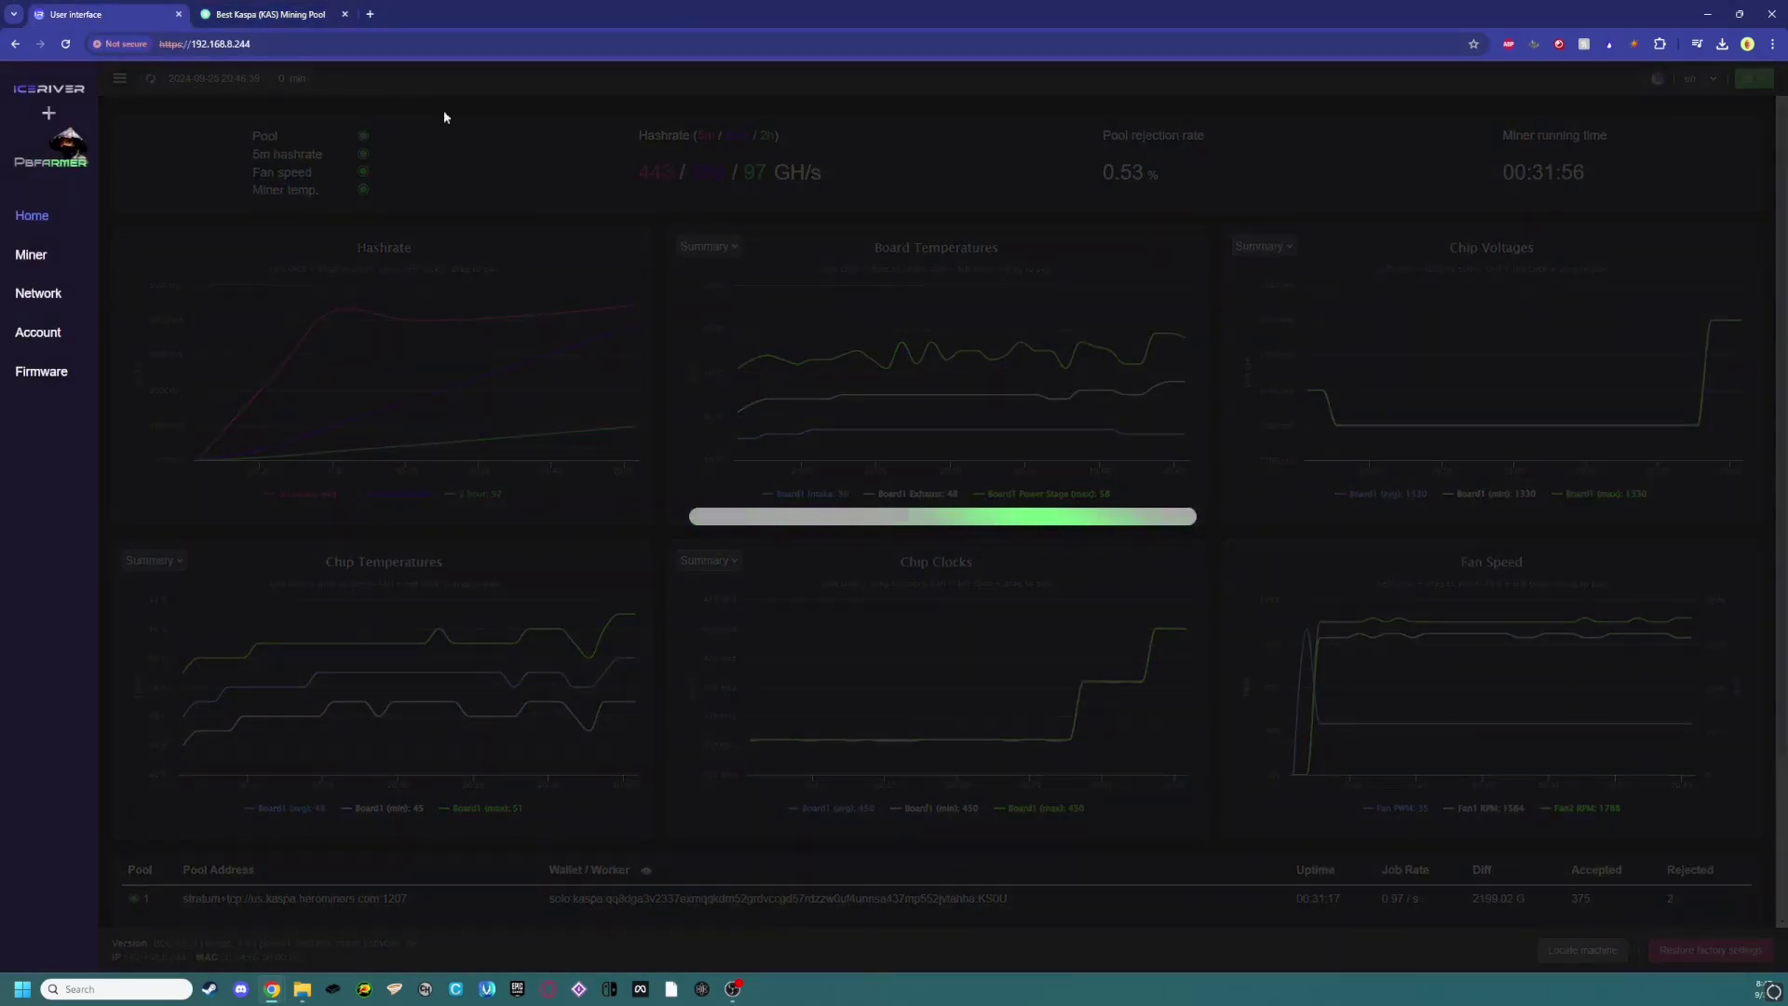